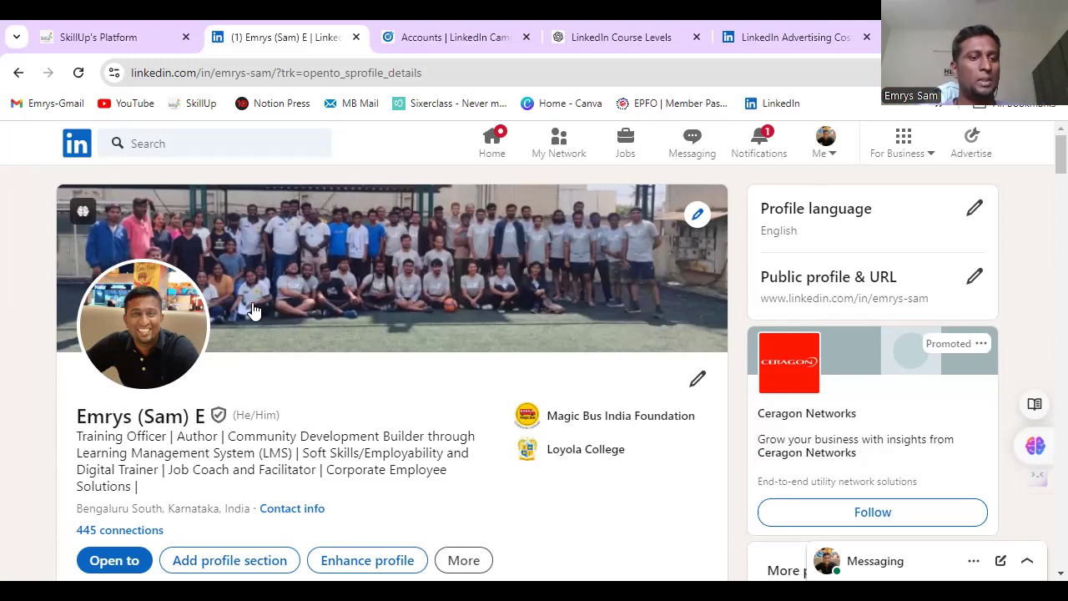
View the profile photo options and the available photo frames, and close them without applying a frame.
left_click(159, 332)
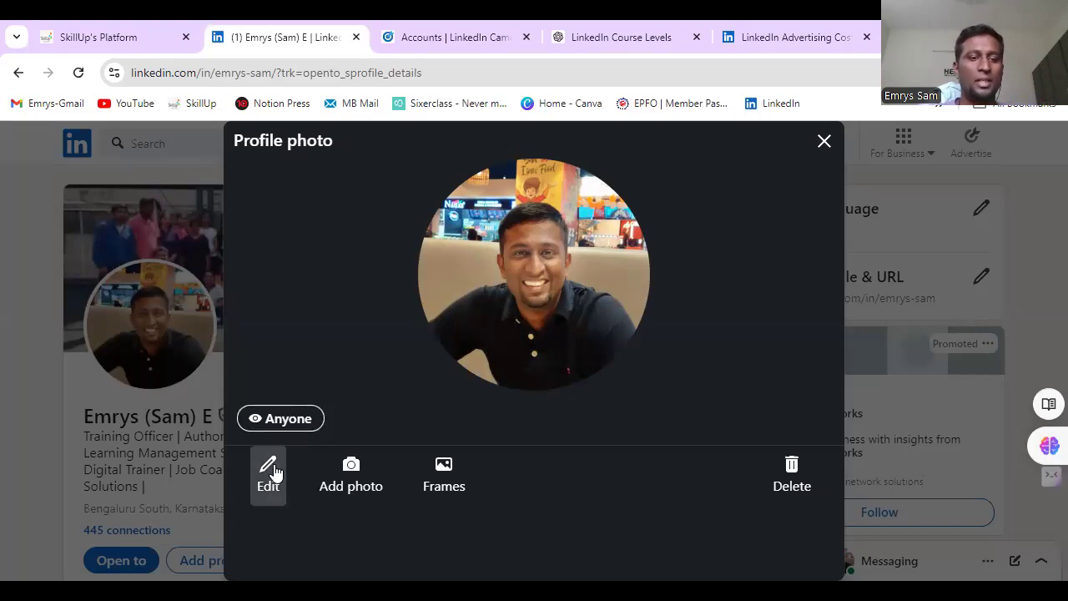
left_click(453, 477)
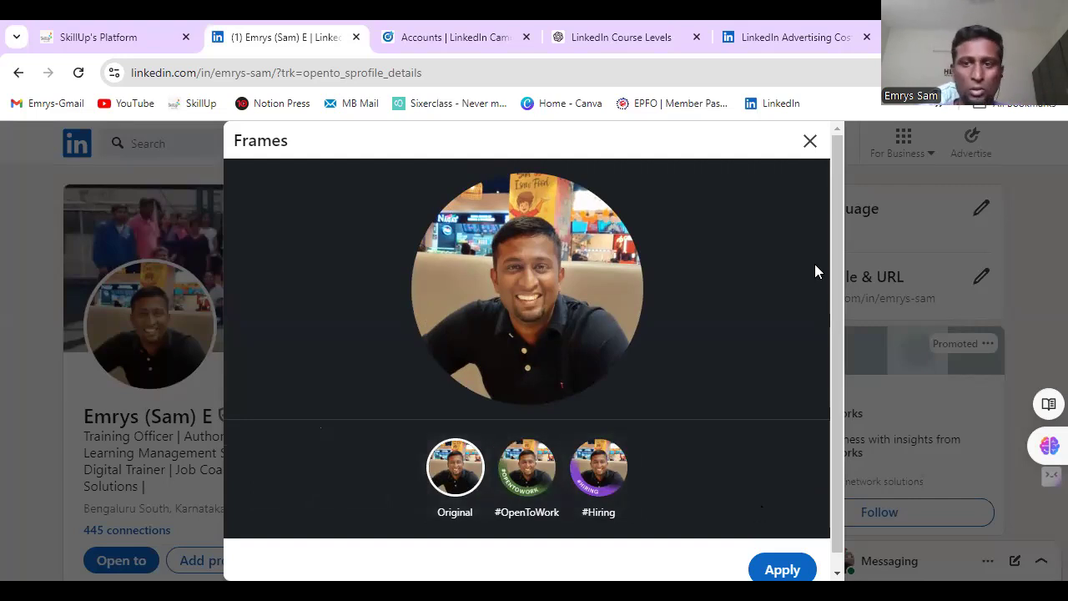
left_click(809, 140)
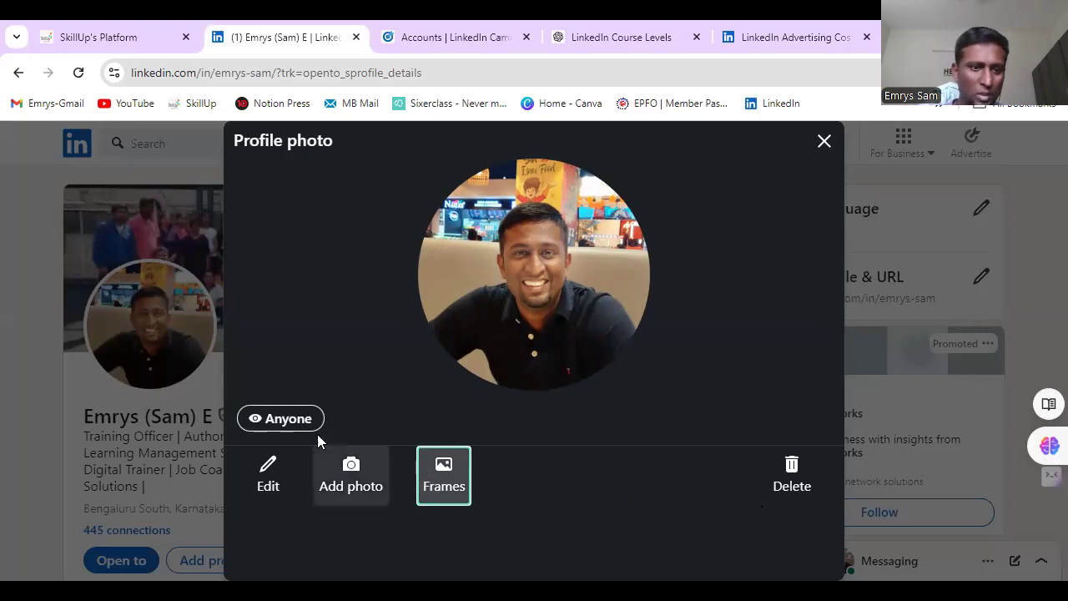
left_click(823, 140)
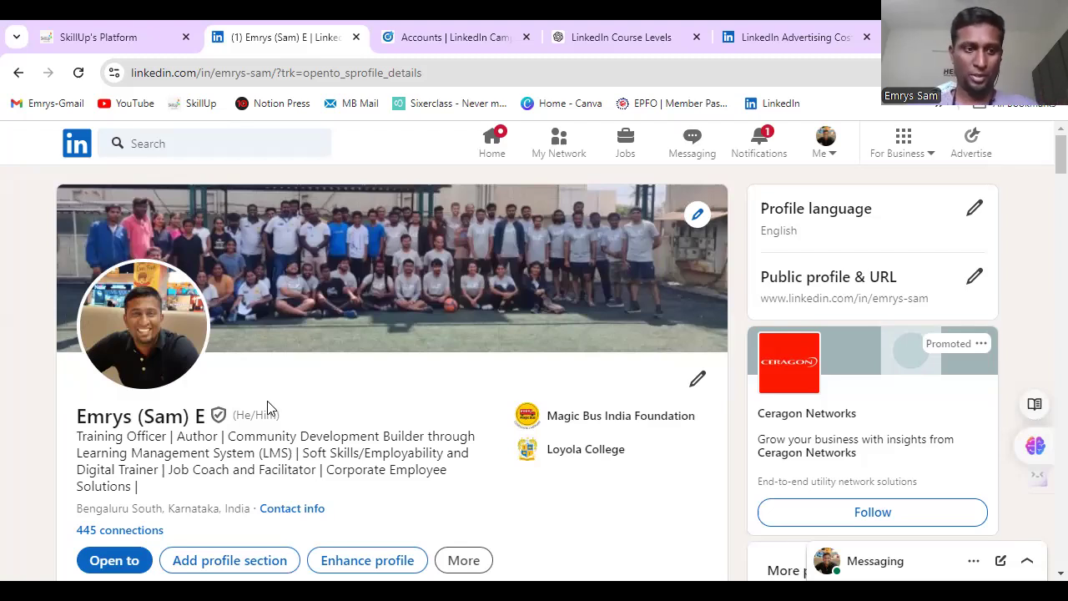
Review the profile's joining and verification details, and look at the Open to options for hiring and providing services.
left_click(175, 423)
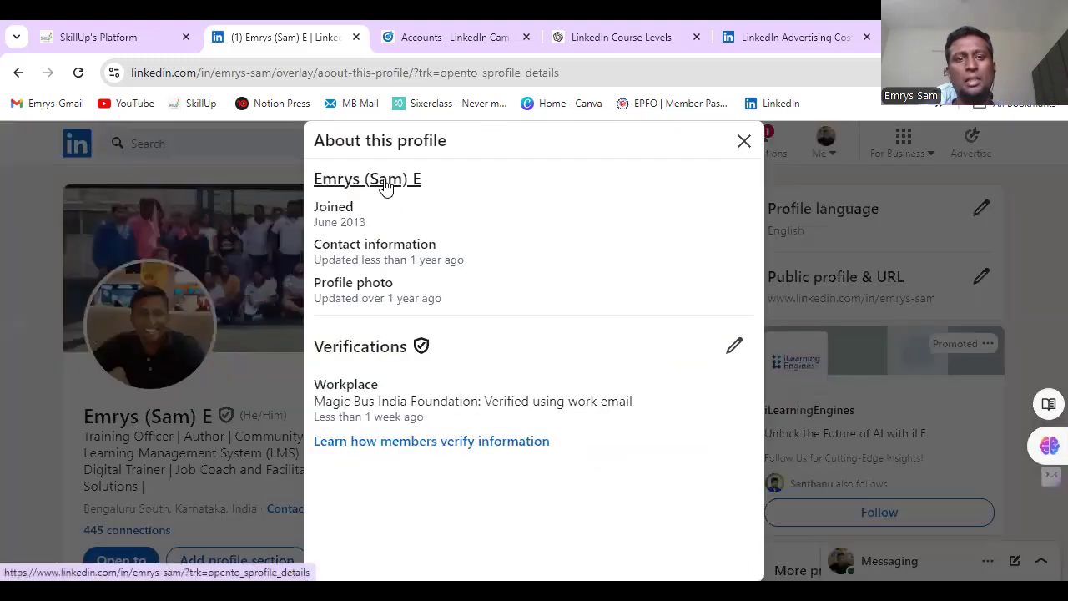
left_click(385, 183)
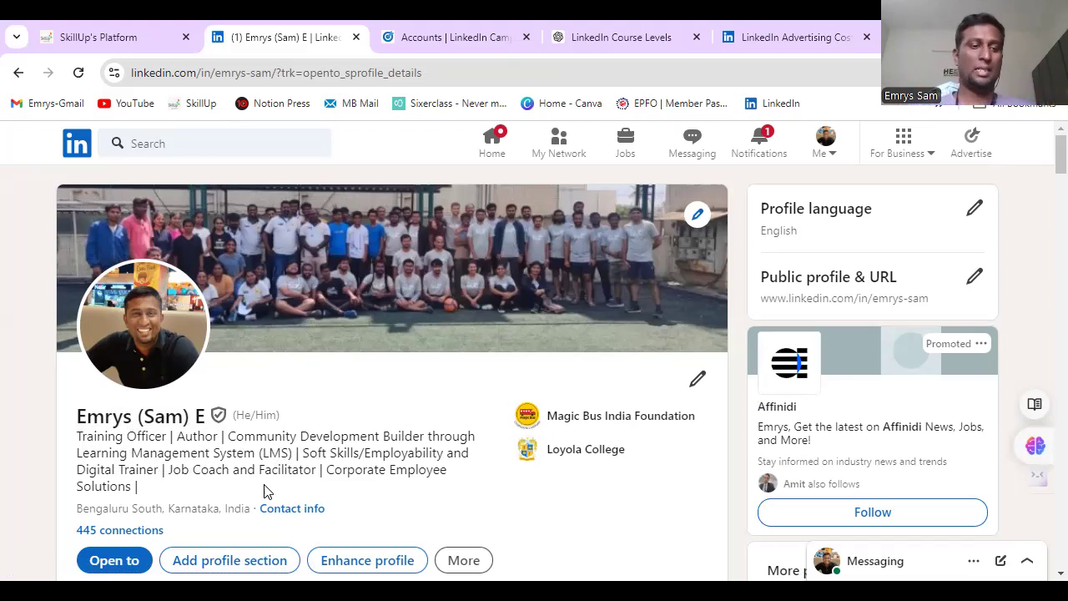
scroll(264, 491, "down", 3)
left_click(114, 427)
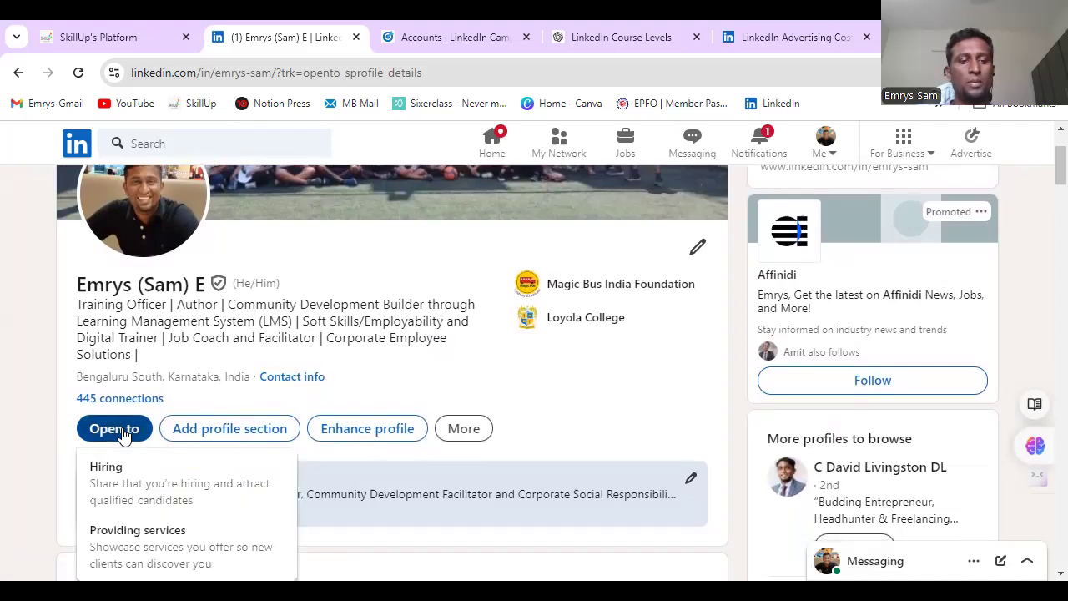
scroll(124, 435, "down", 1)
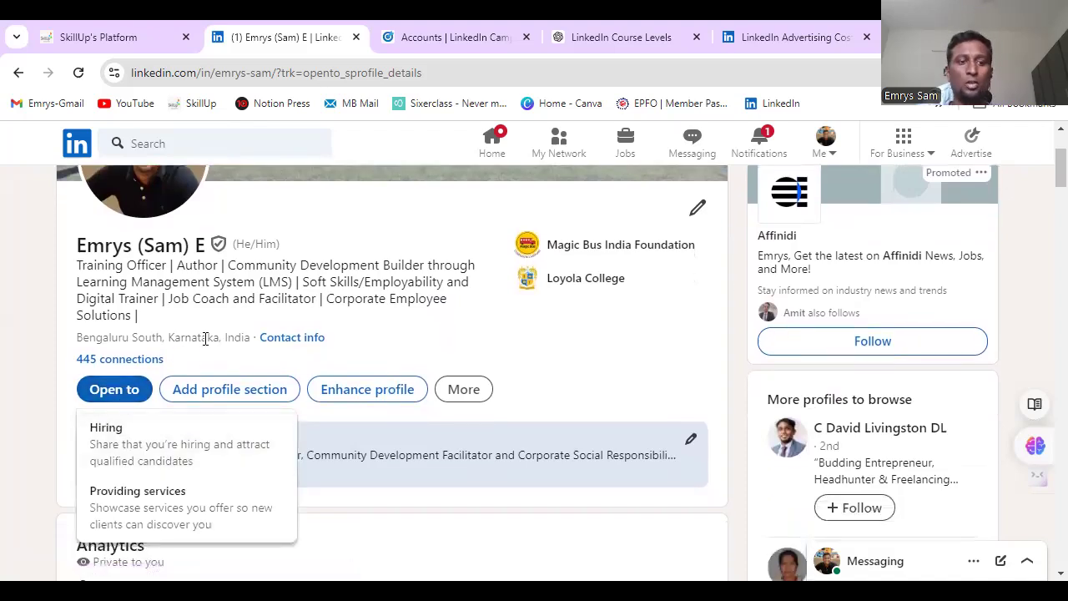
Look through the profile section choices and the whole Add education form, and close it without saving an entry.
left_click(258, 397)
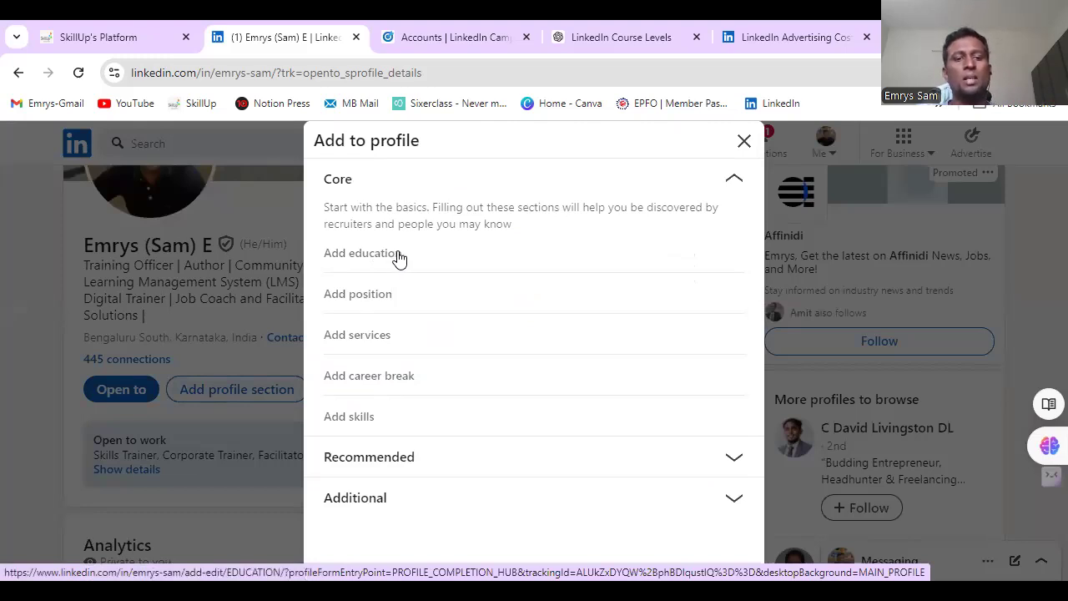
left_click(399, 259)
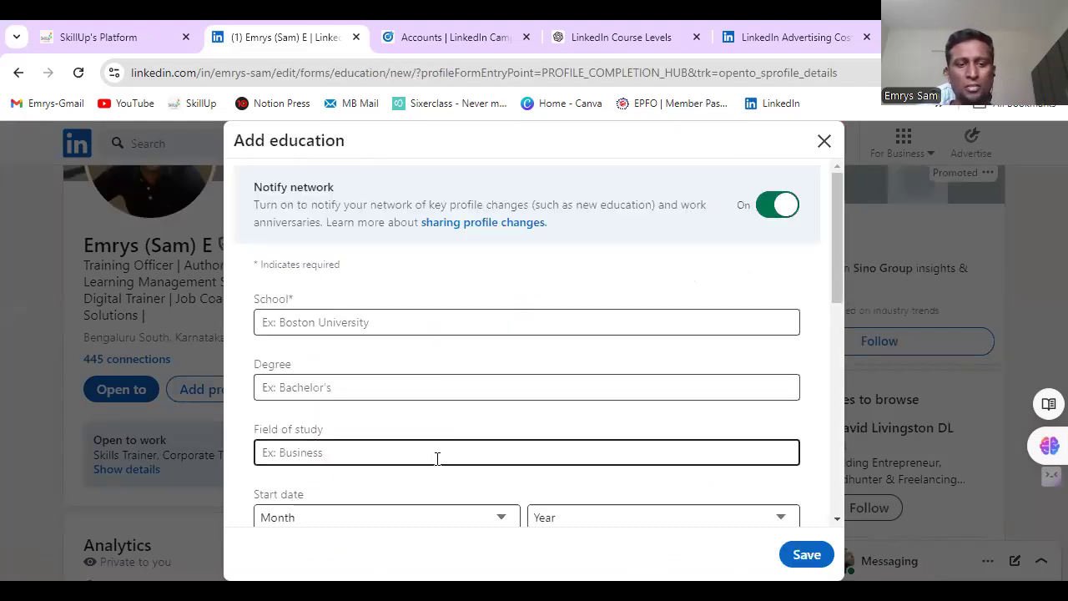
scroll(437, 458, "down", 2)
scroll(437, 463, "down", 3)
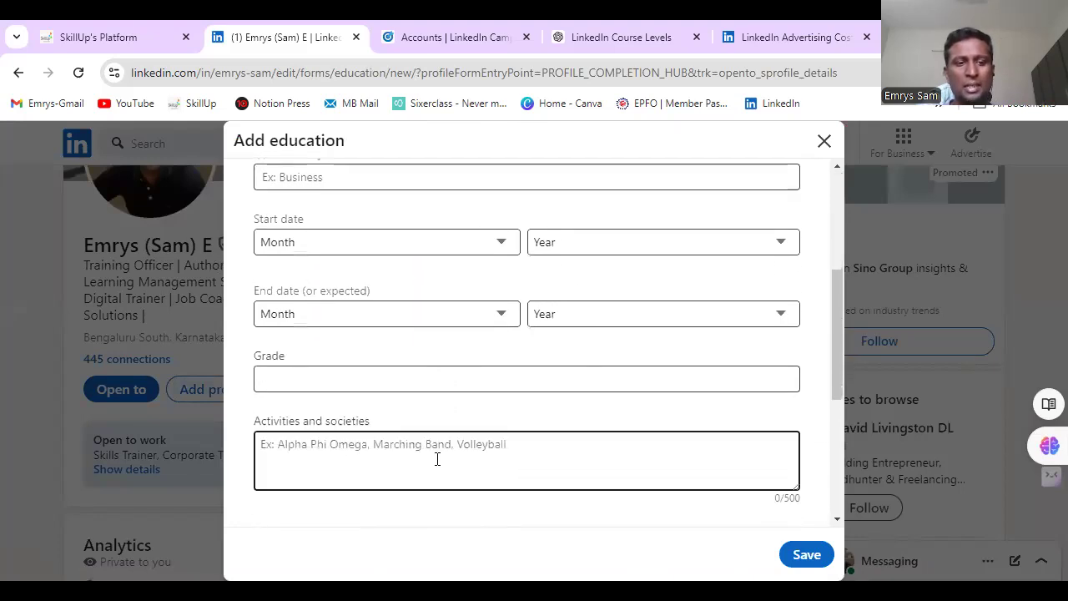
scroll(437, 459, "down", 3)
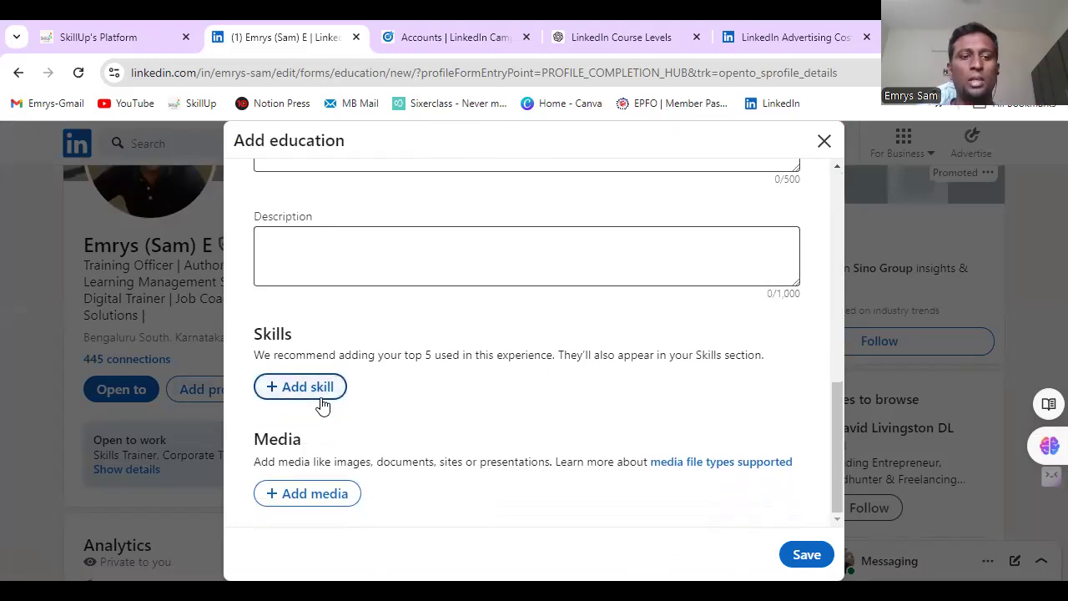
left_click(821, 144)
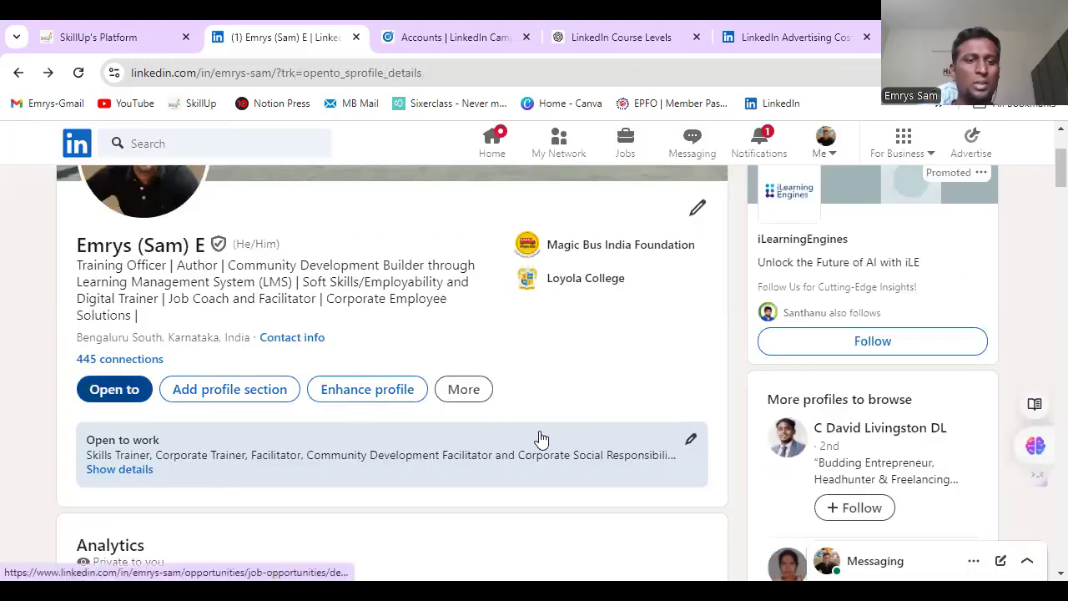
View the Premium offer for enhancing the profile and dismiss it.
left_click(392, 396)
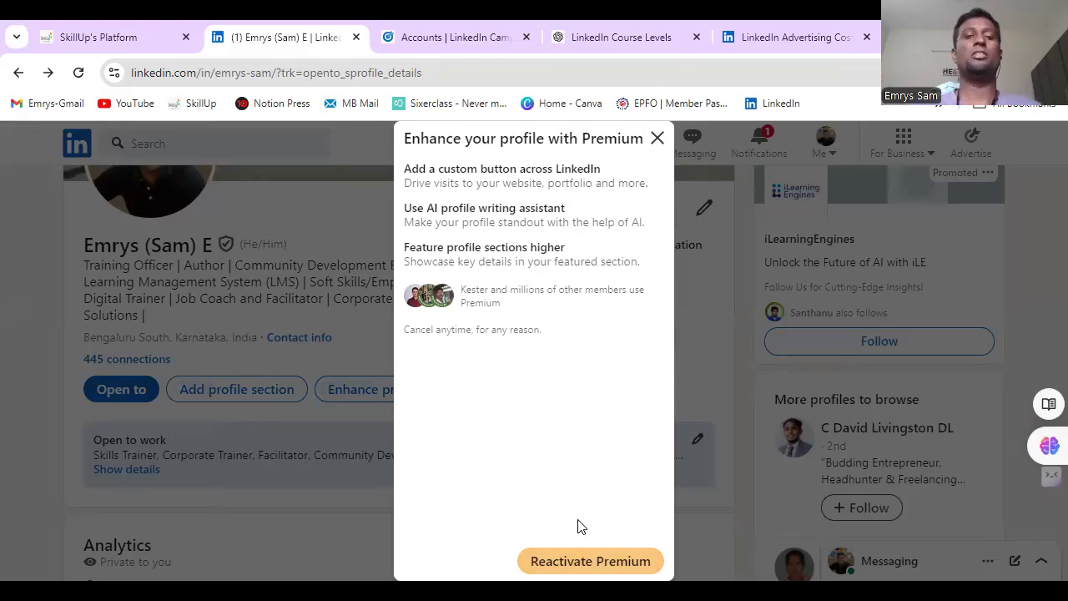
left_click(658, 138)
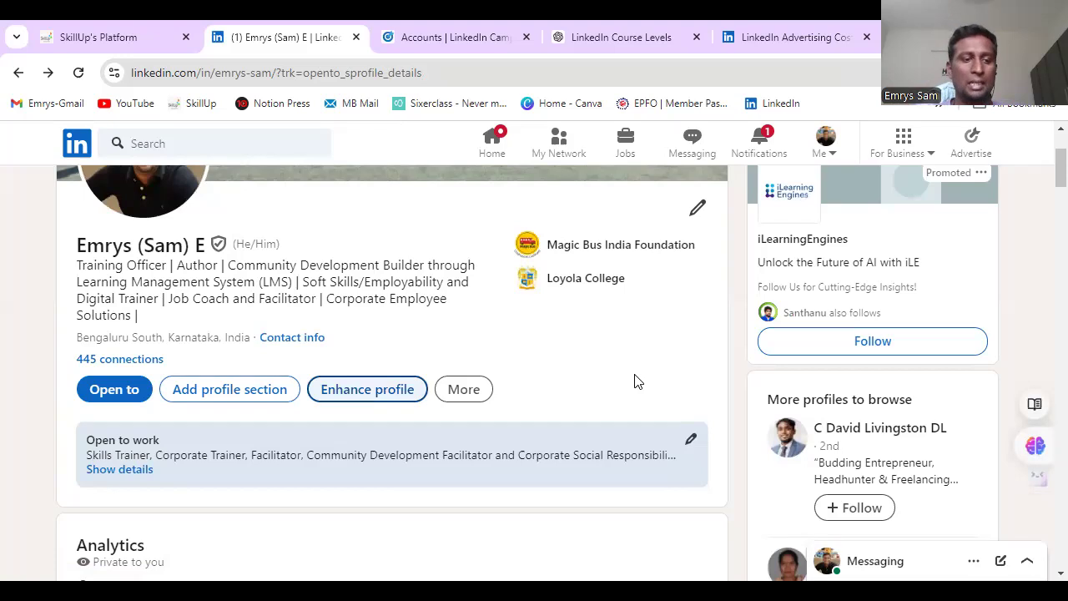
Review the open-to-work job preferences, including job titles, locations, start date and employment types, and close them.
scroll(634, 382, "down", 1)
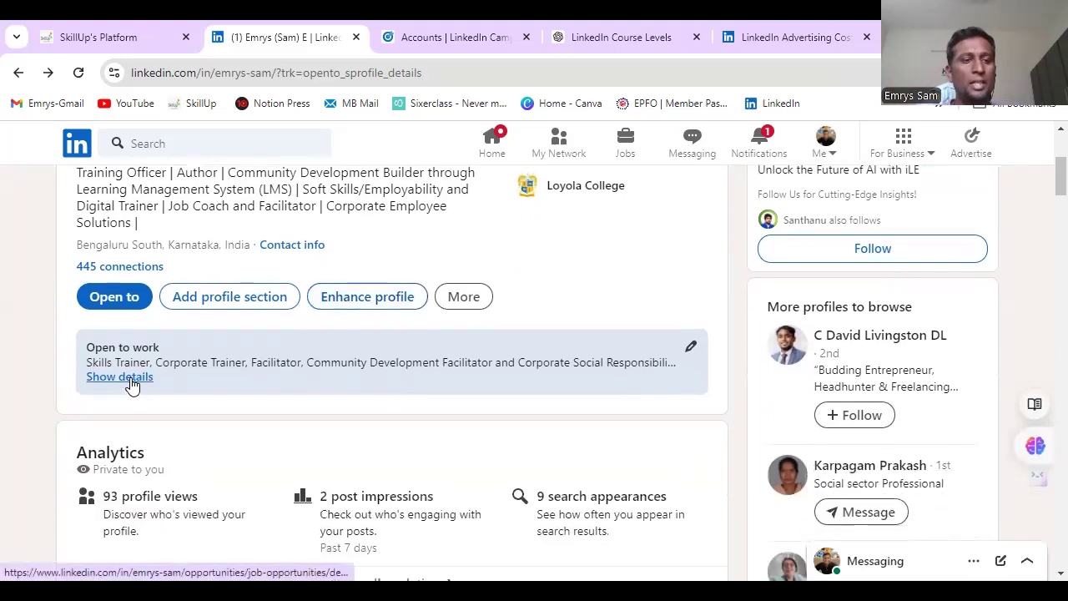
left_click(120, 377)
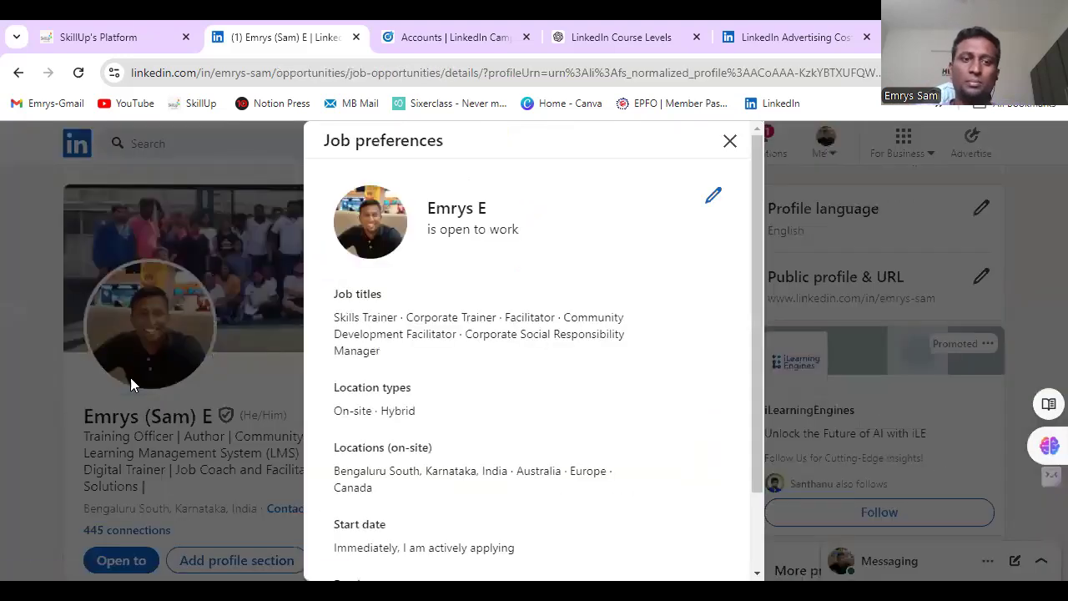
scroll(479, 398, "down", 1)
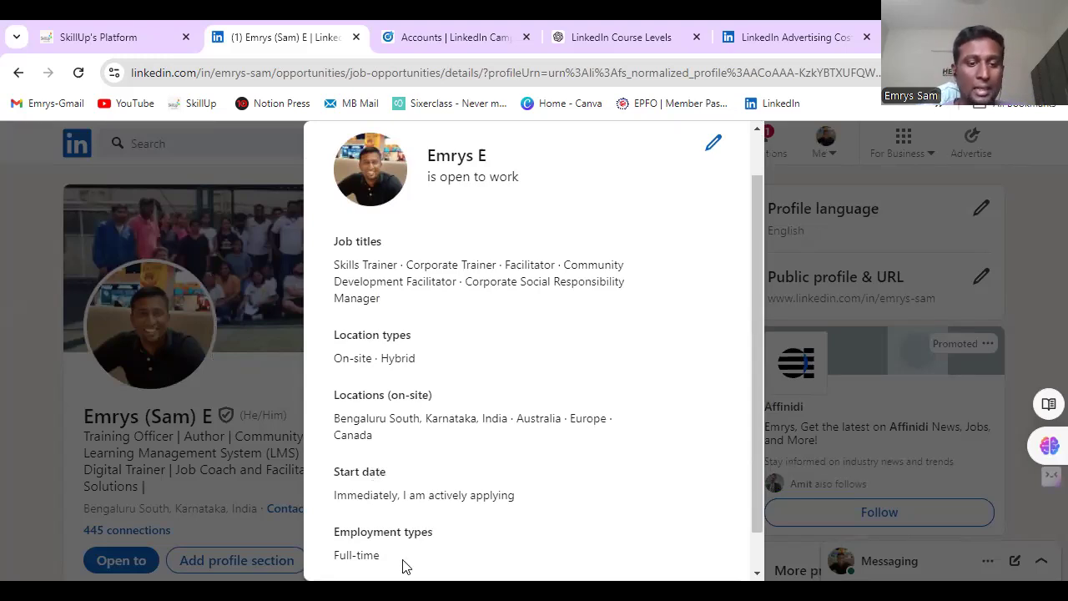
scroll(407, 566, "down", 1)
scroll(446, 417, "up", 3)
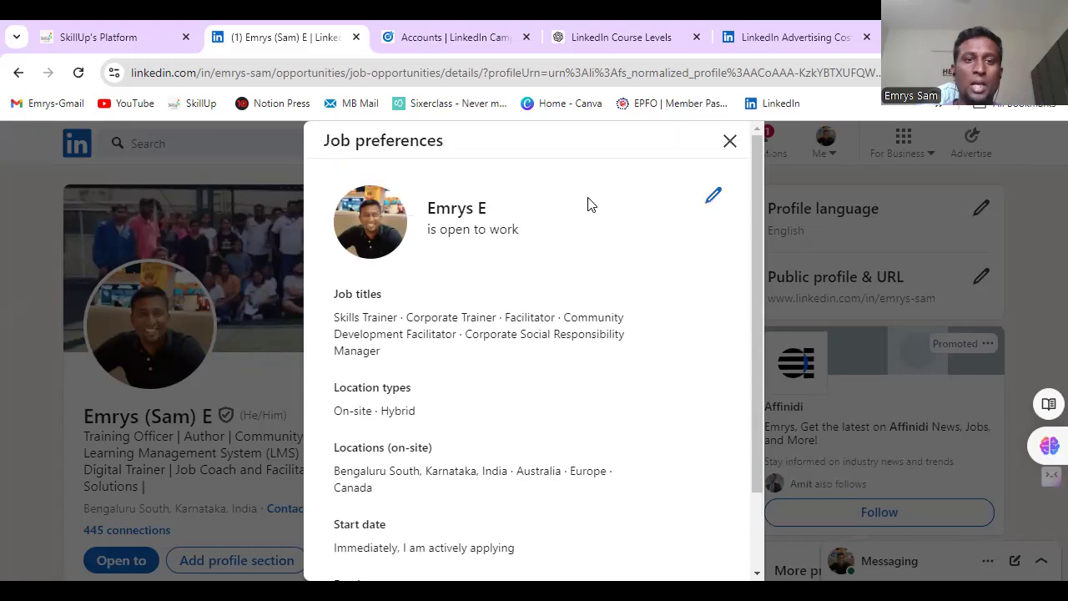
left_click(730, 146)
Send the profile link in a message to a first-degree connection found by name, and close the conversation.
scroll(624, 300, "down", 2)
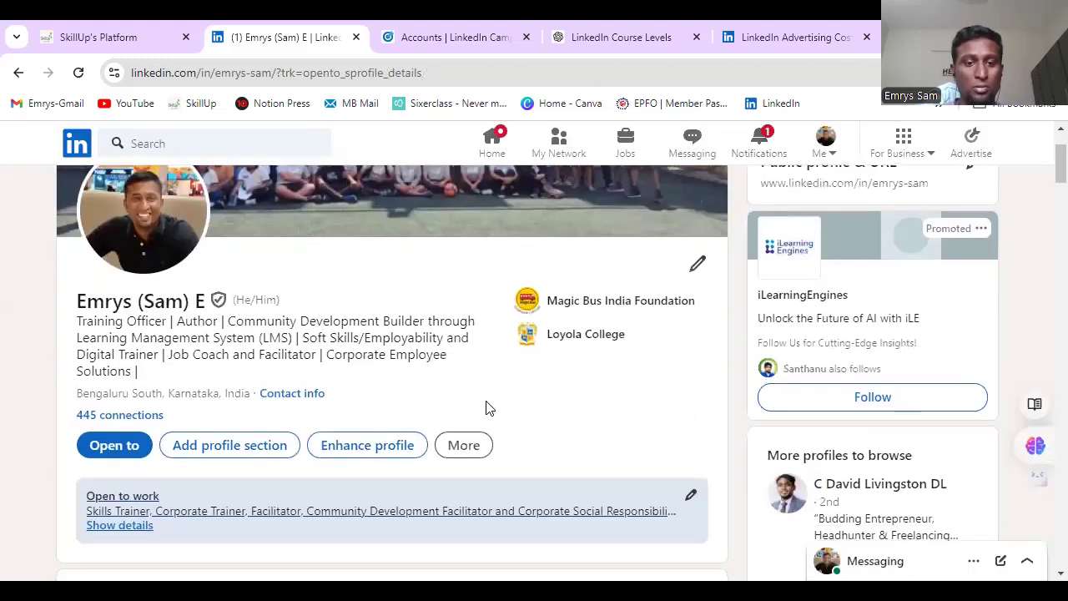
left_click(464, 448)
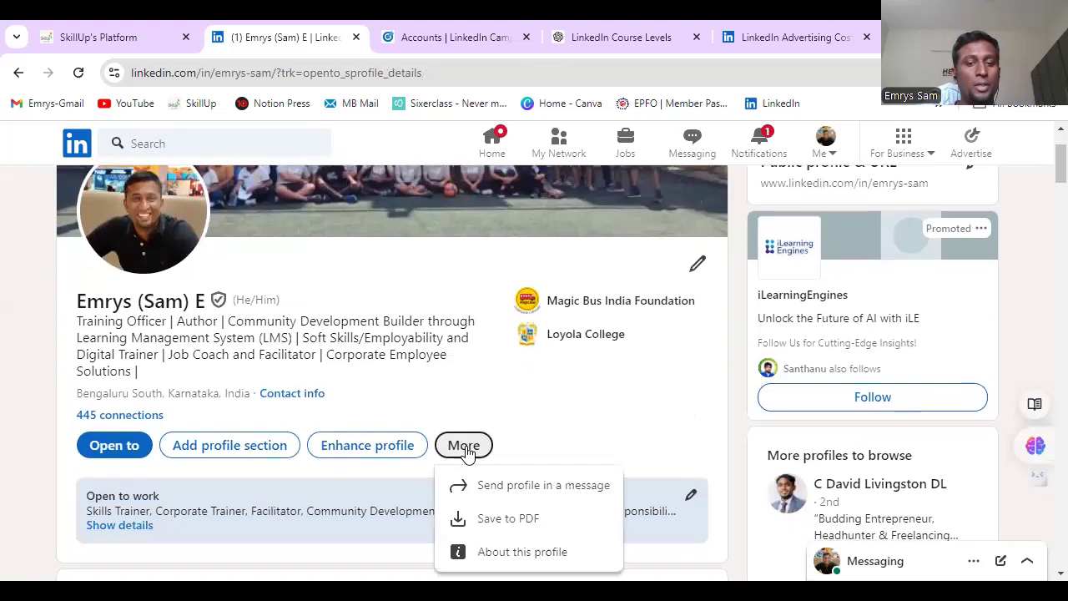
left_click(548, 492)
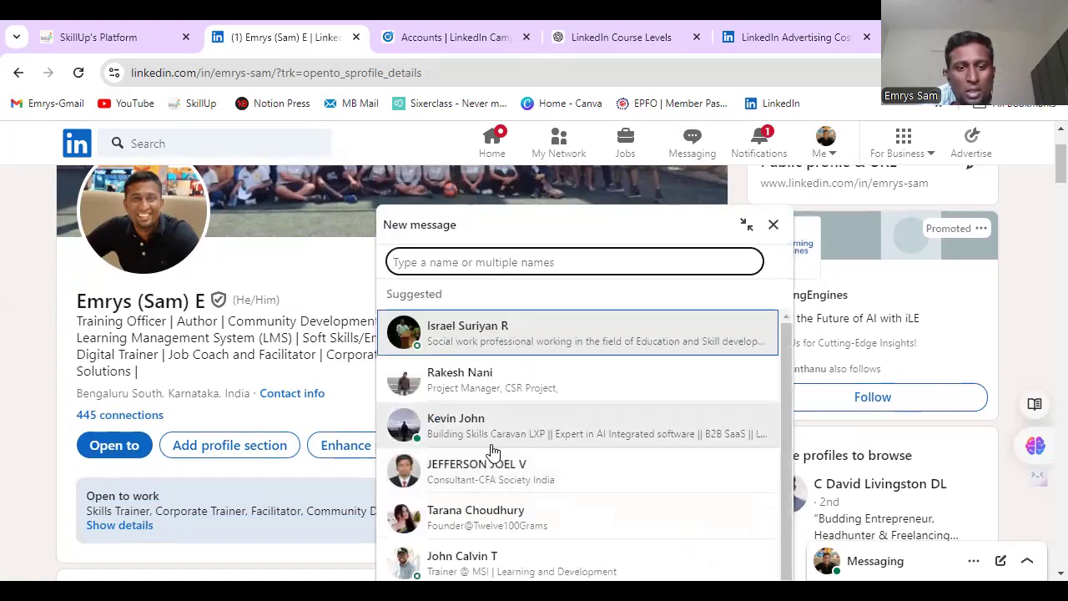
scroll(490, 448, "down", 1)
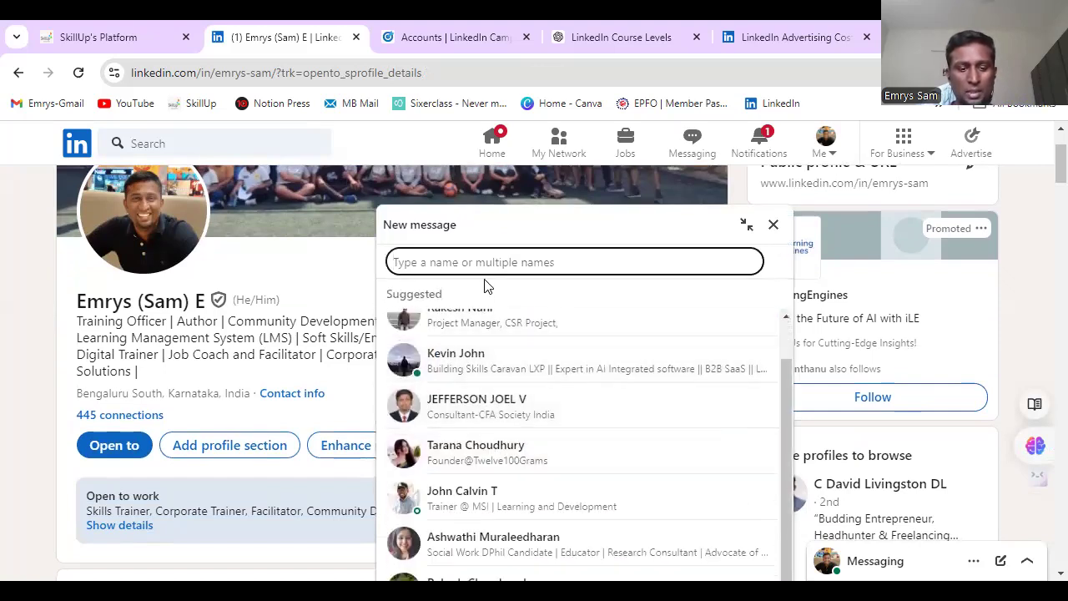
type("car")
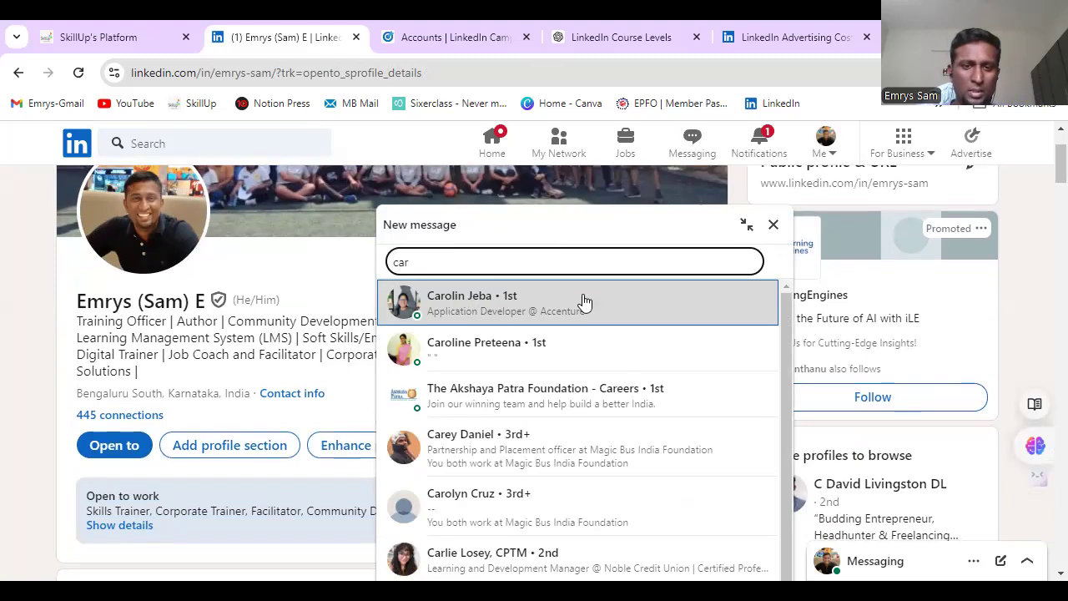
left_click(582, 301)
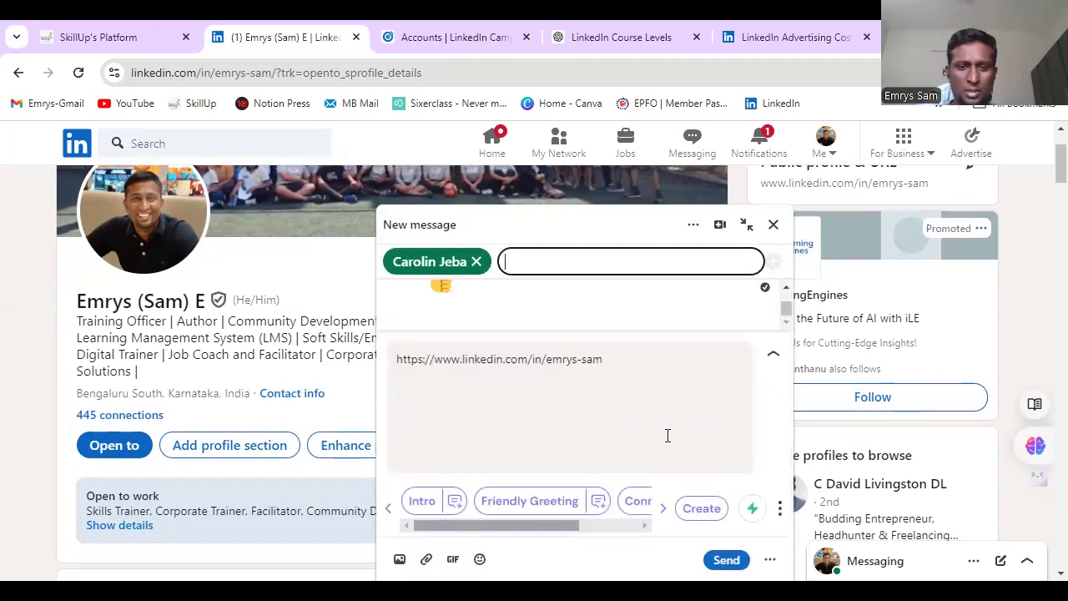
left_click(734, 562)
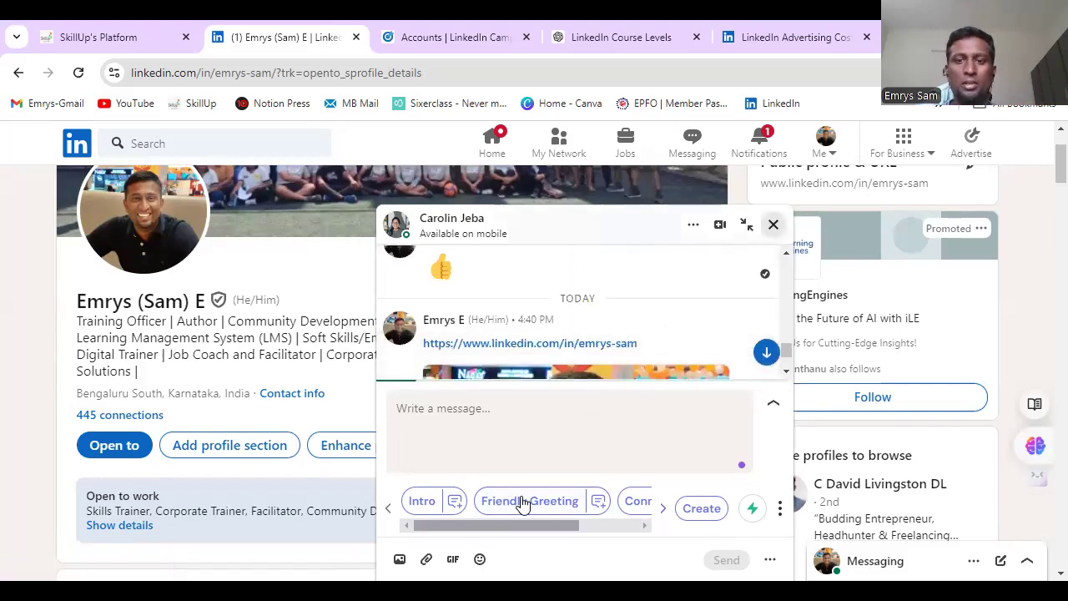
left_click(774, 225)
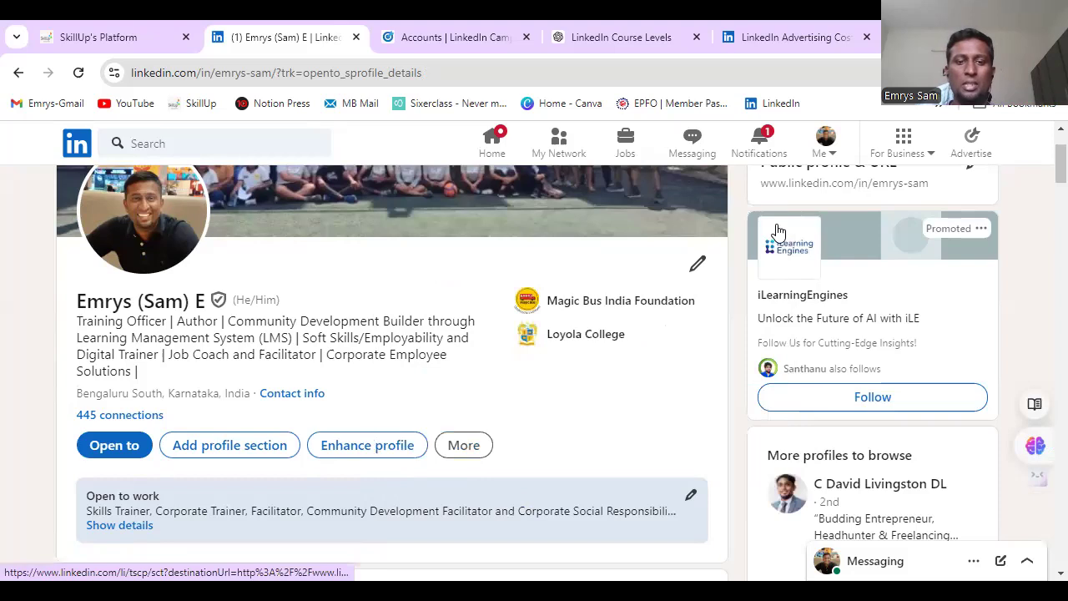
Save the profile as a PDF and open the downloaded Profile.pdf.
left_click(467, 450)
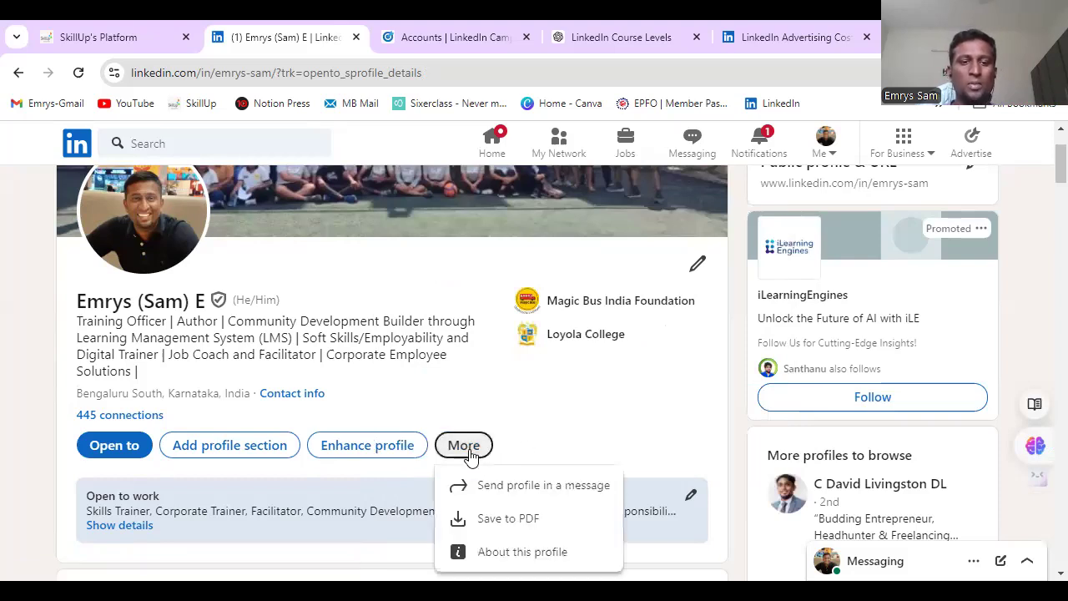
left_click(529, 523)
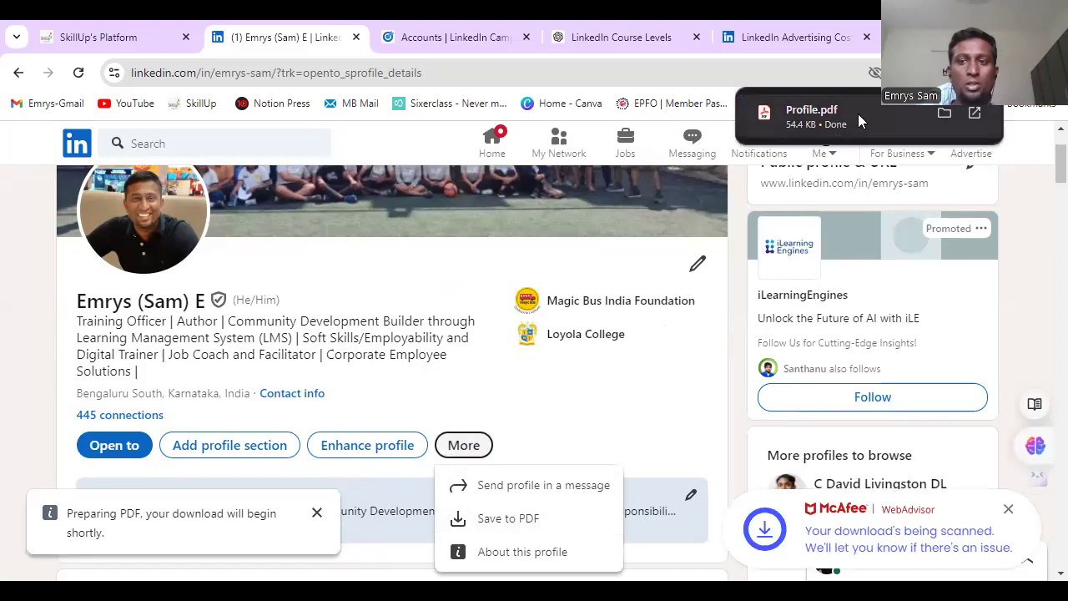
left_click(858, 114)
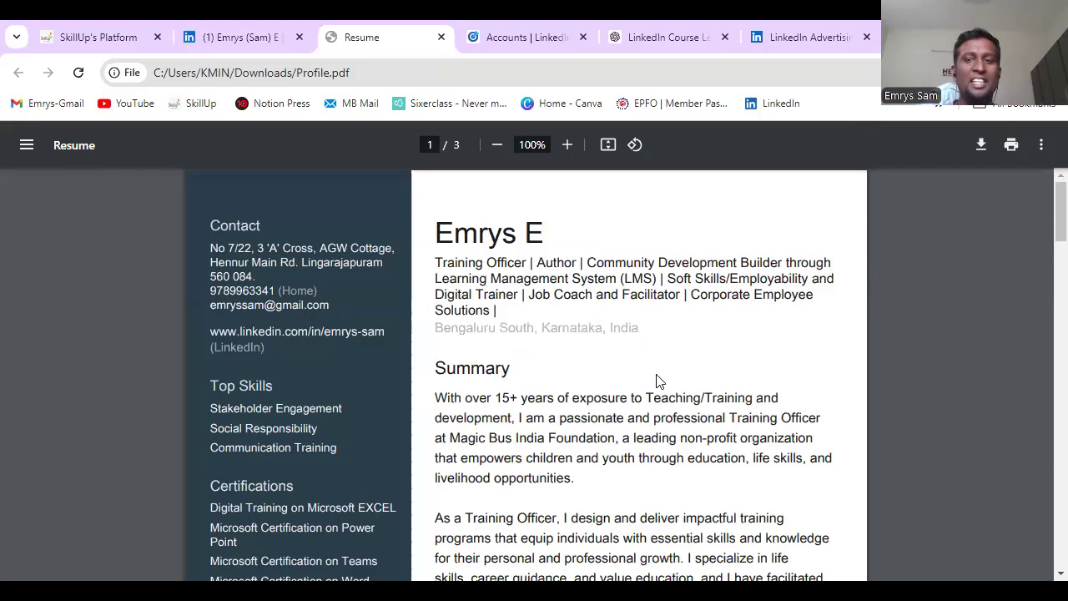
Examine the exported resume's contact, summary, experience and education sections across its pages.
scroll(658, 379, "down", 1)
scroll(658, 375, "up", 1)
scroll(650, 376, "down", 1)
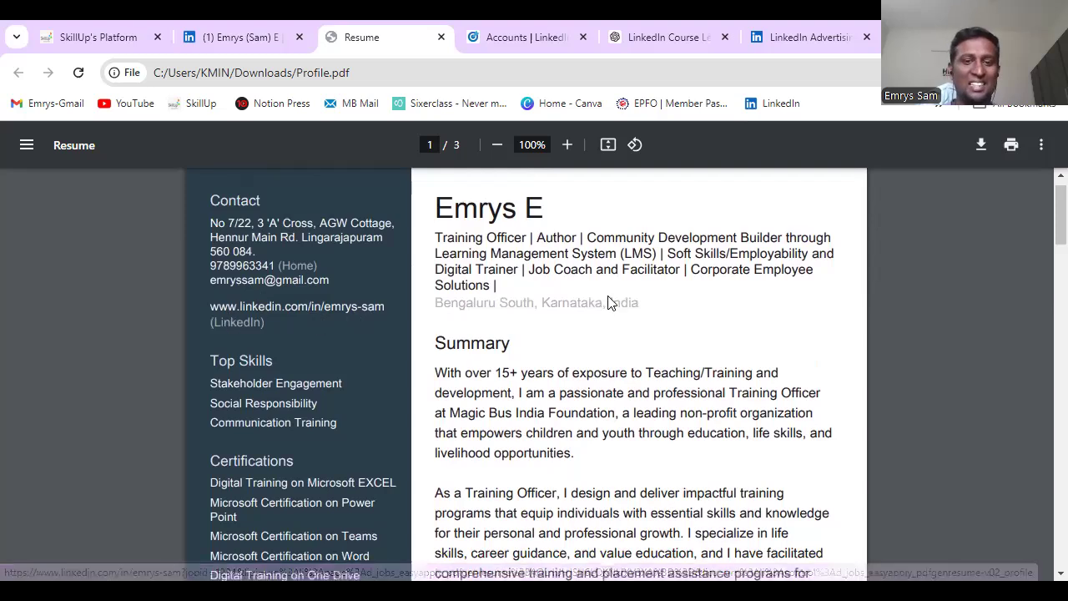
scroll(612, 307, "down", 4)
scroll(613, 308, "down", 5)
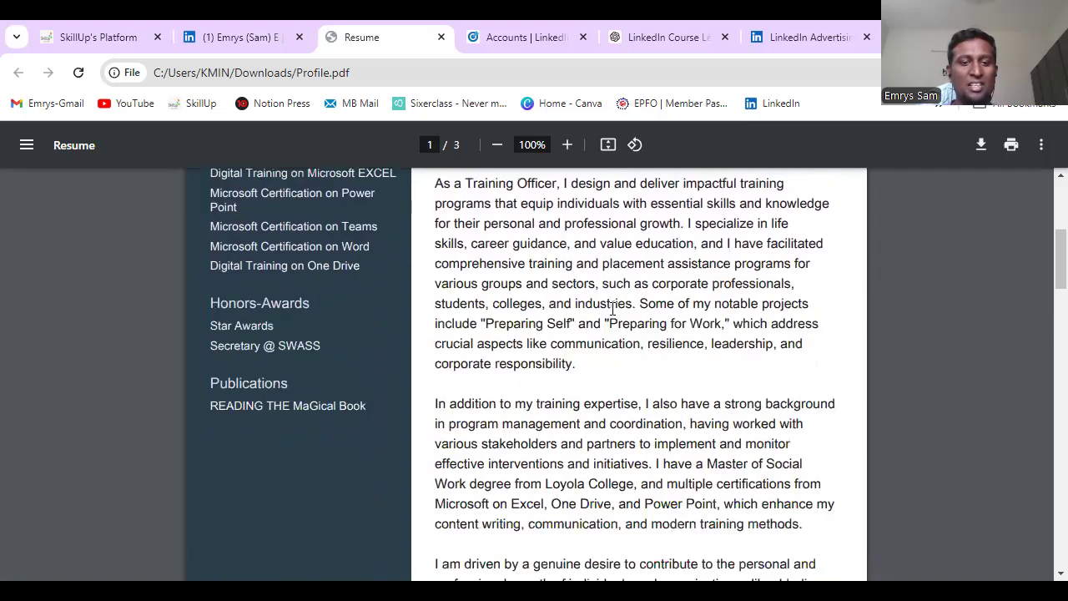
scroll(612, 308, "down", 5)
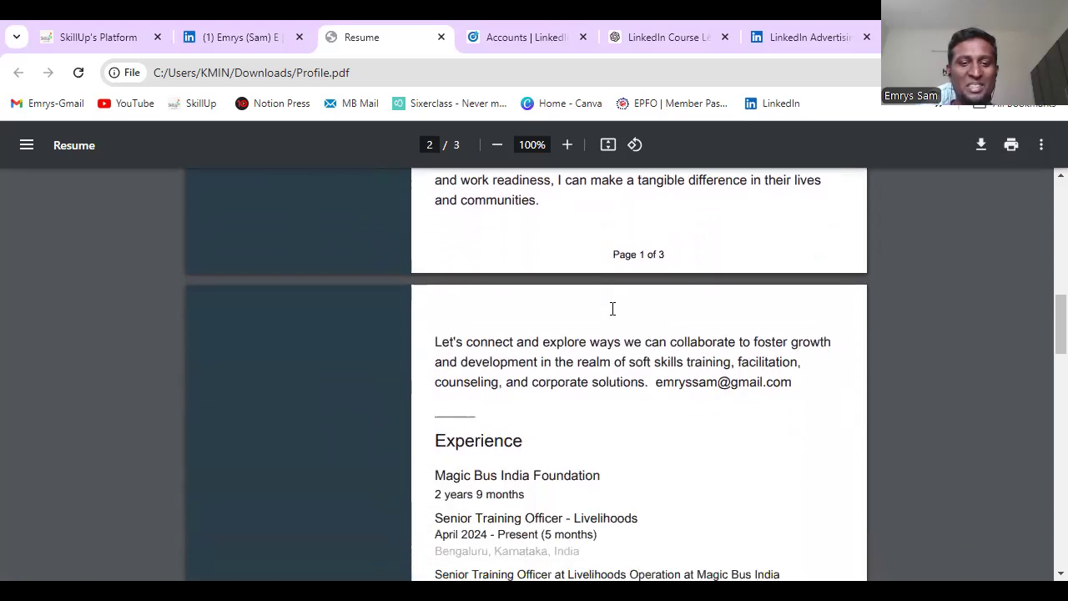
scroll(612, 309, "down", 8)
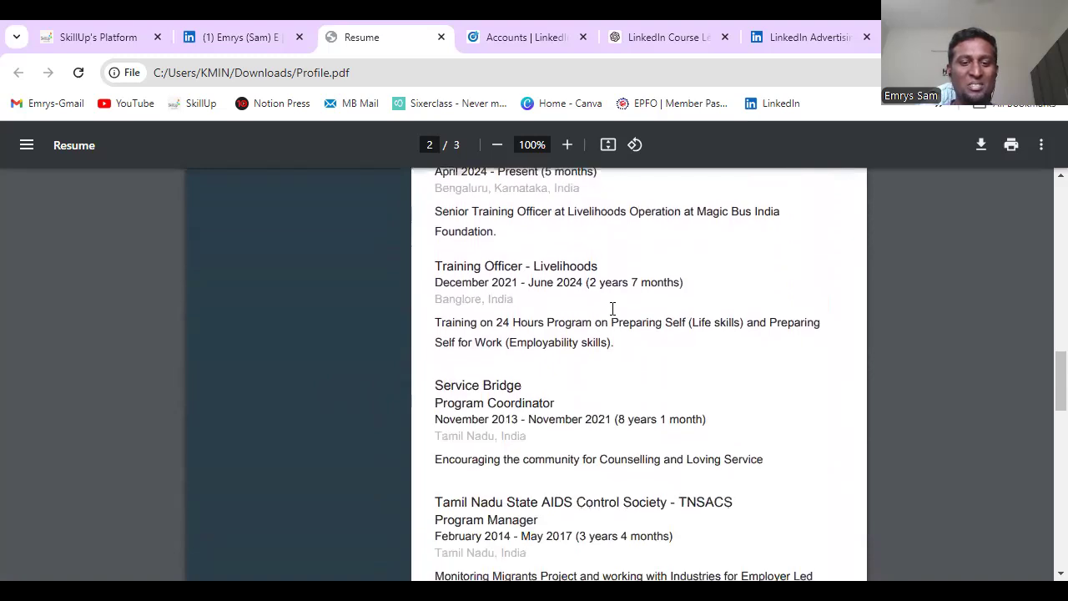
scroll(613, 309, "down", 5)
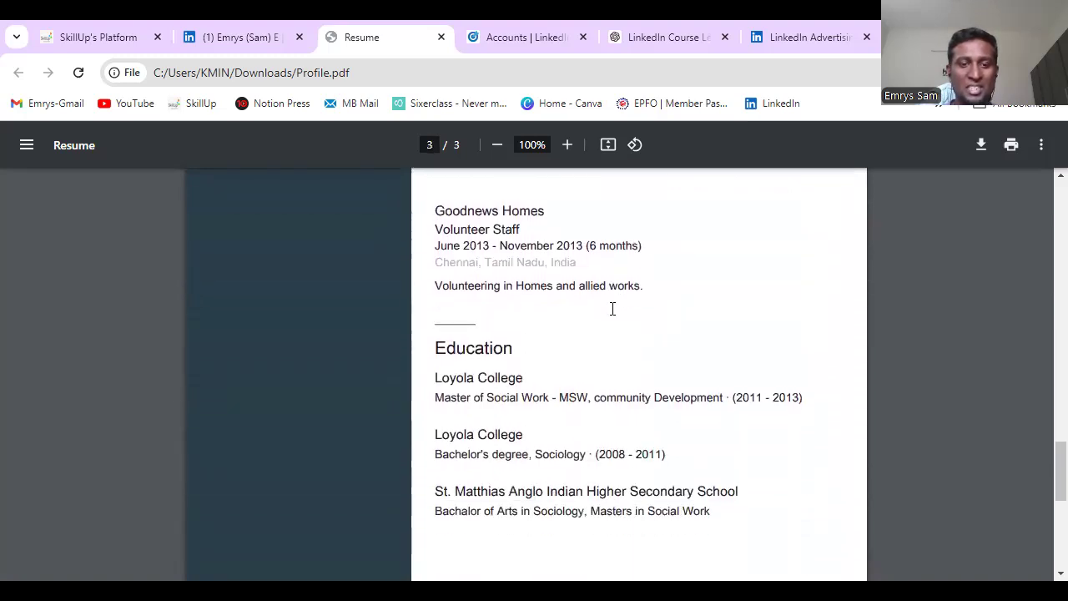
Return from the exported resume to the LinkedIn profile and open its About this profile details.
scroll(612, 309, "up", 20)
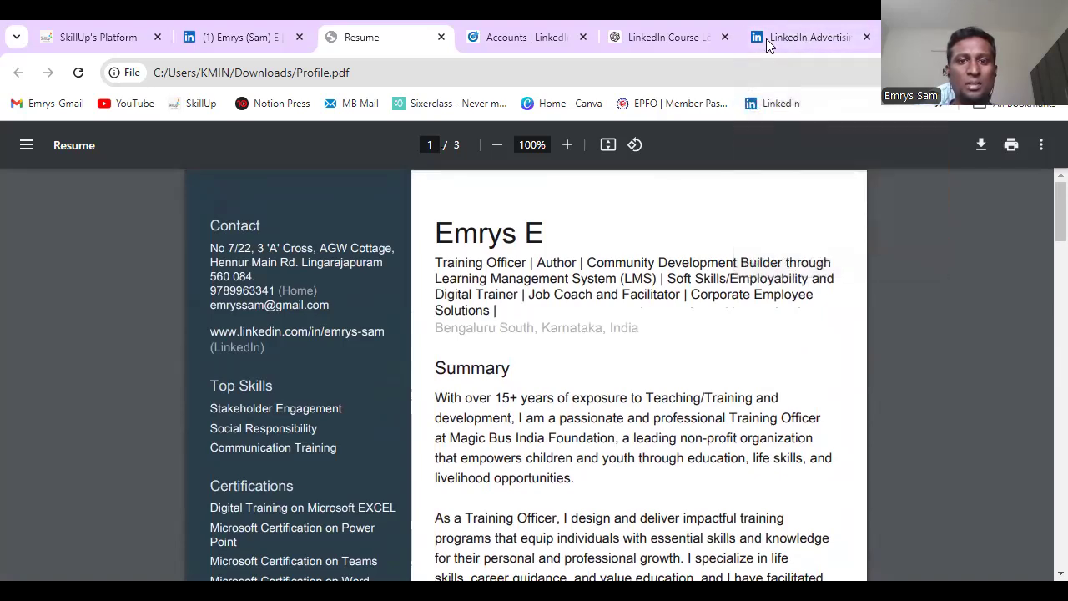
left_click(261, 37)
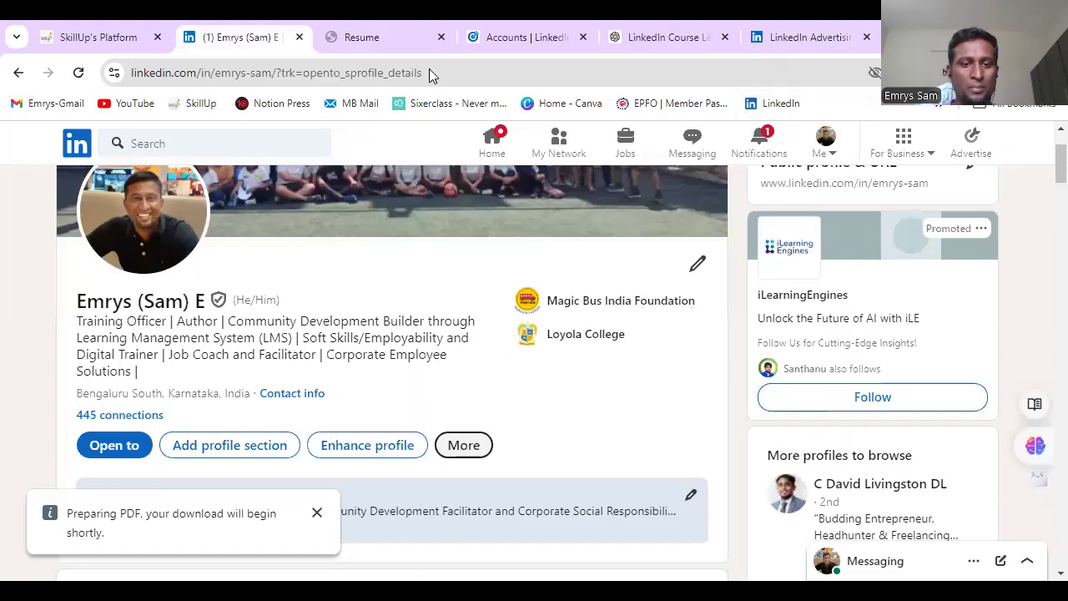
left_click(480, 448)
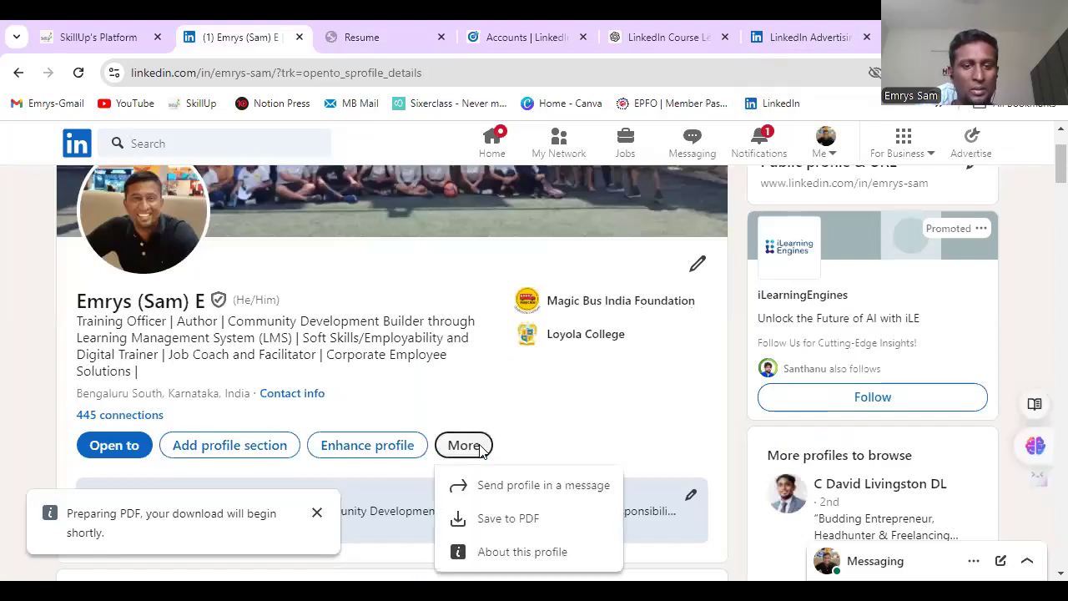
left_click(535, 557)
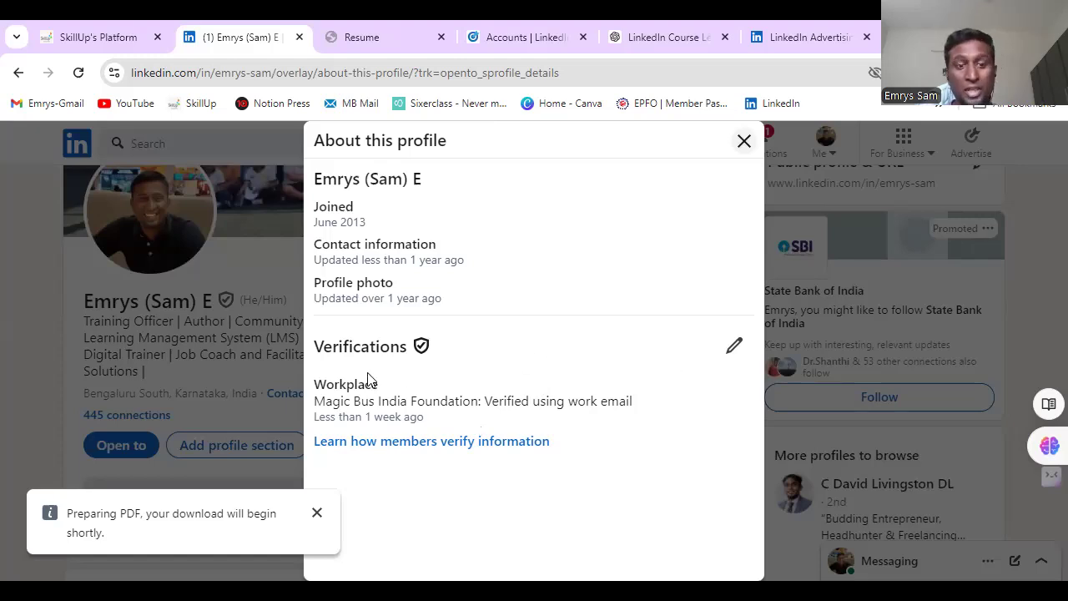
Read the help article on how members verify information, return to the profile and close its About this profile details.
left_click(480, 442)
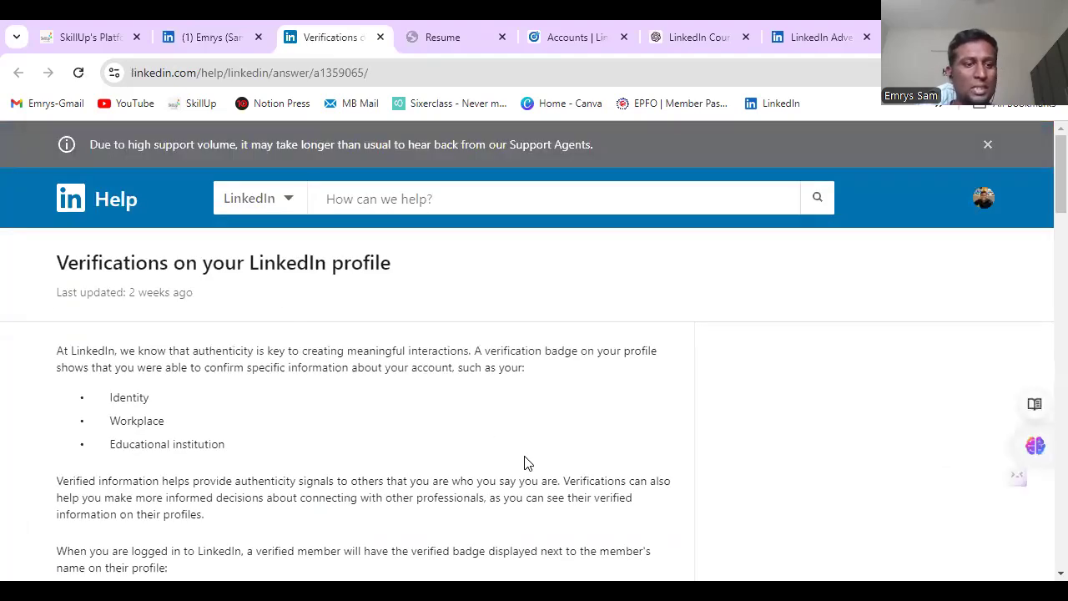
scroll(440, 439, "down", 3)
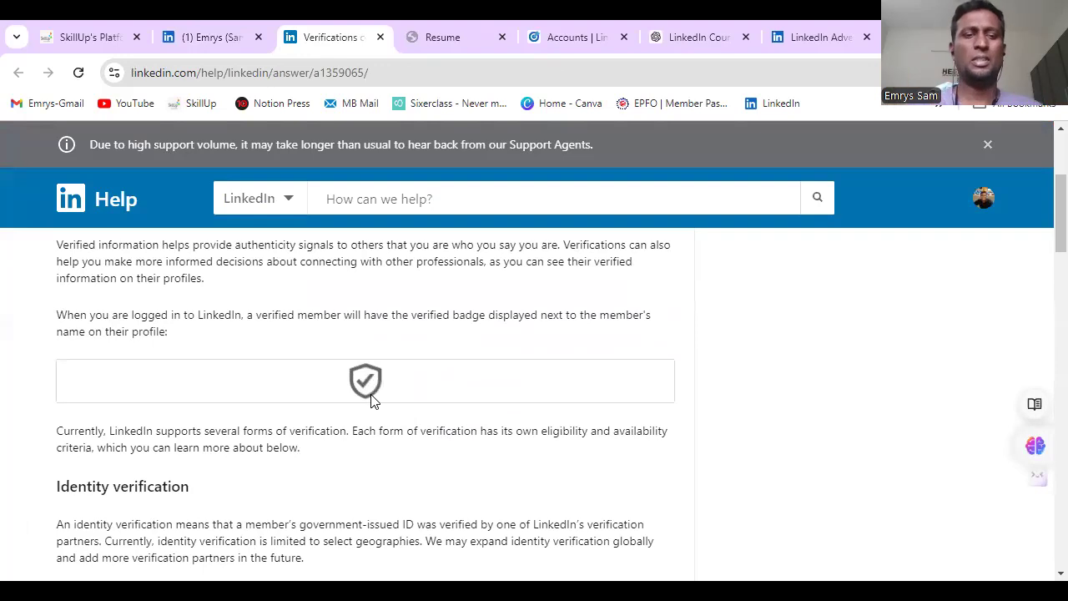
scroll(501, 429, "down", 1)
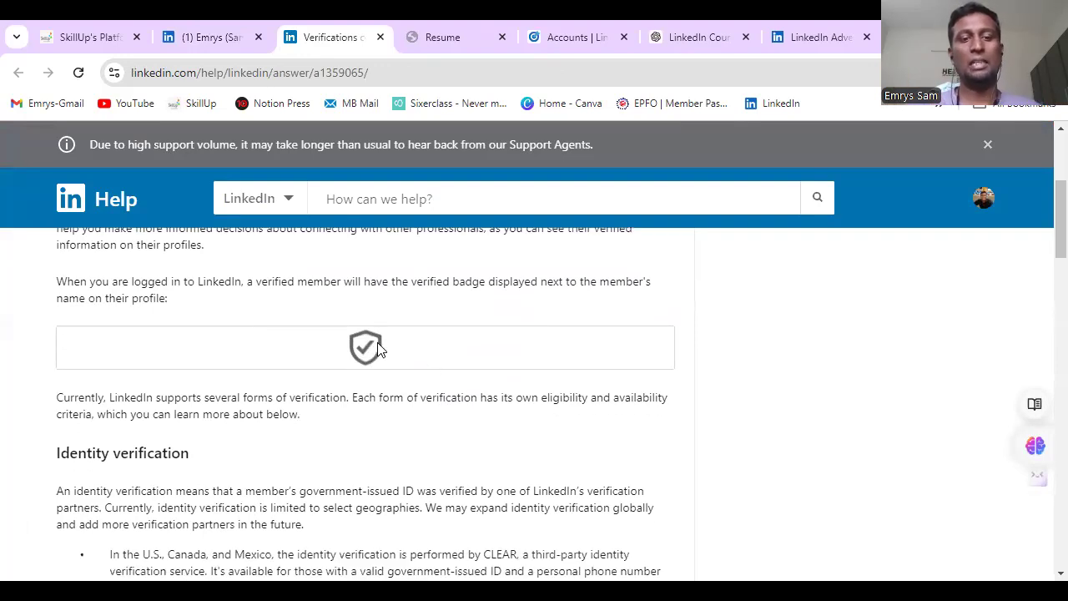
scroll(592, 397, "down", 15)
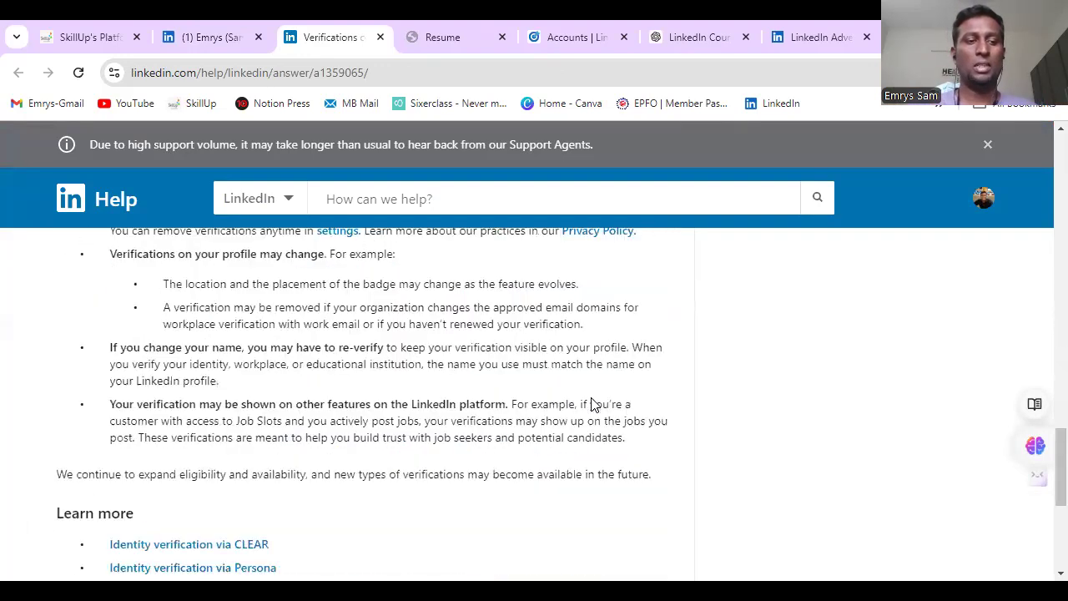
scroll(591, 406, "up", 20)
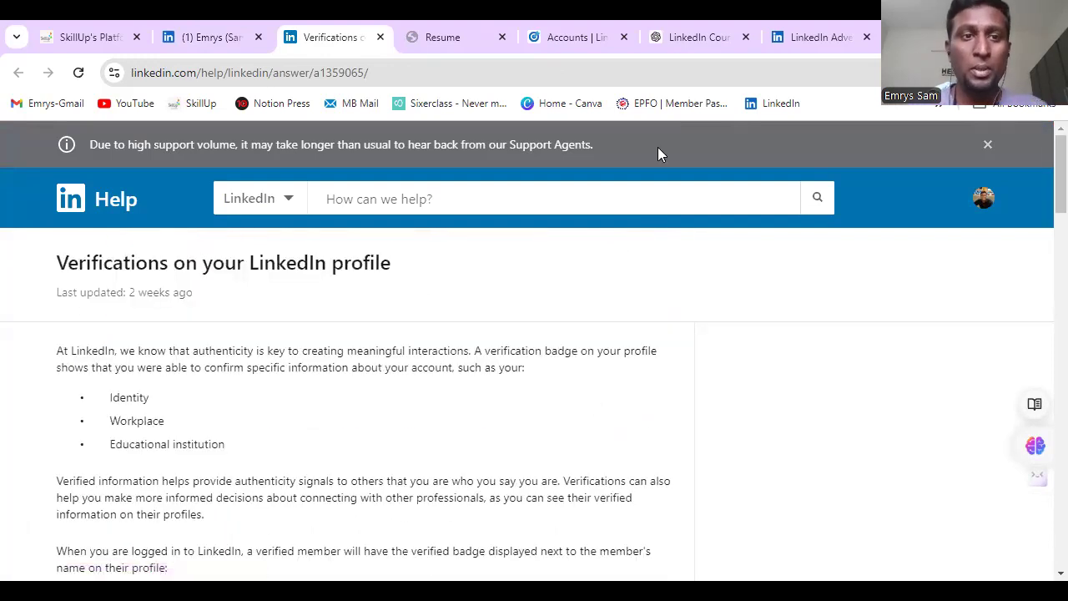
left_click(208, 37)
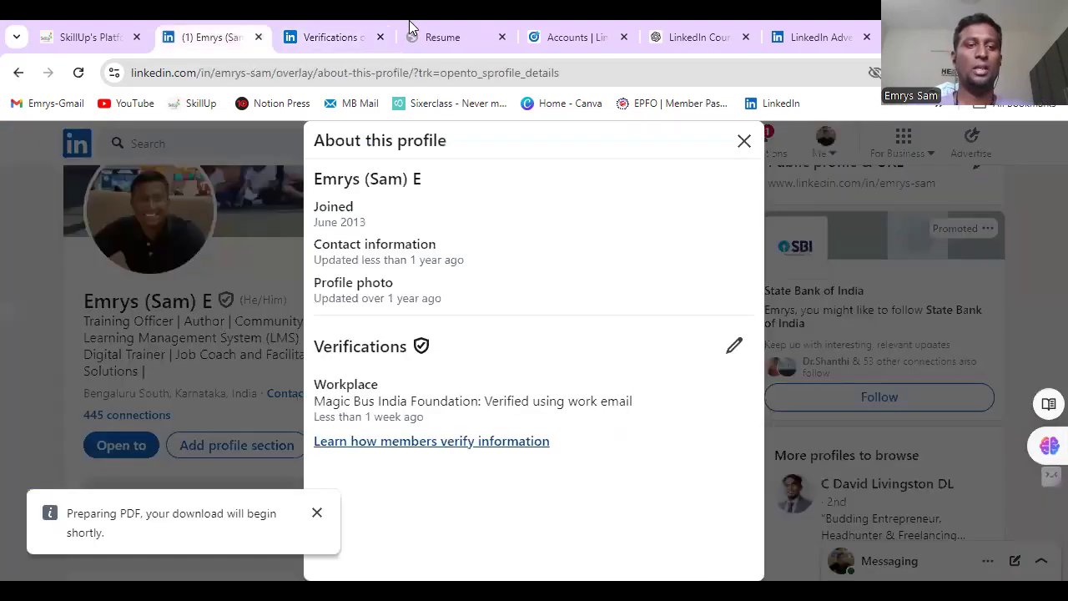
left_click(744, 143)
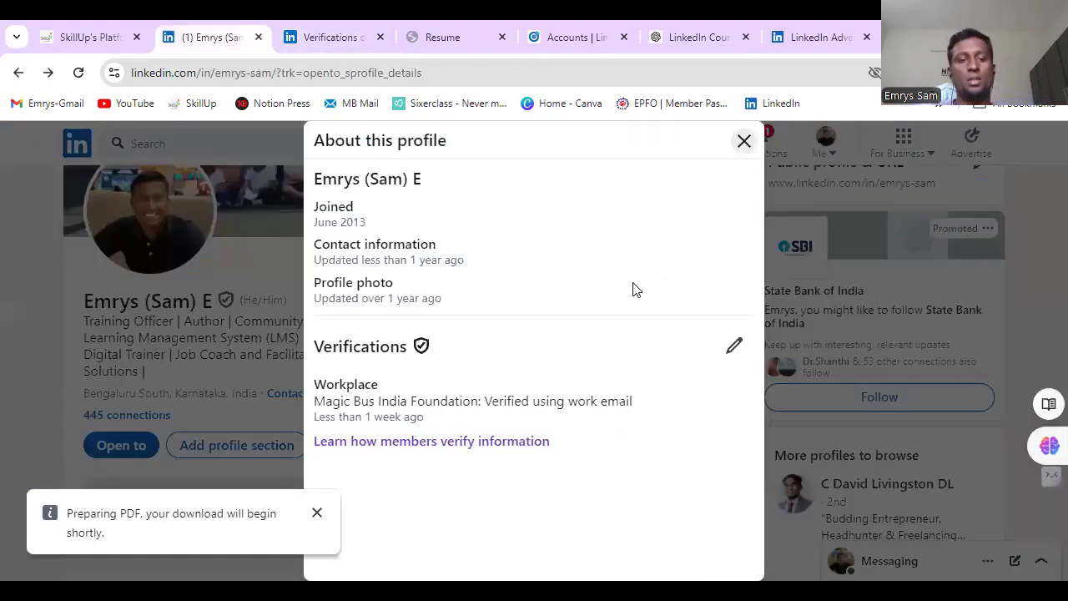
Open the open-to-work job preferences for editing, review titles, location types, locations, start date, employment types and visibility, and close them without saving.
scroll(620, 442, "down", 2)
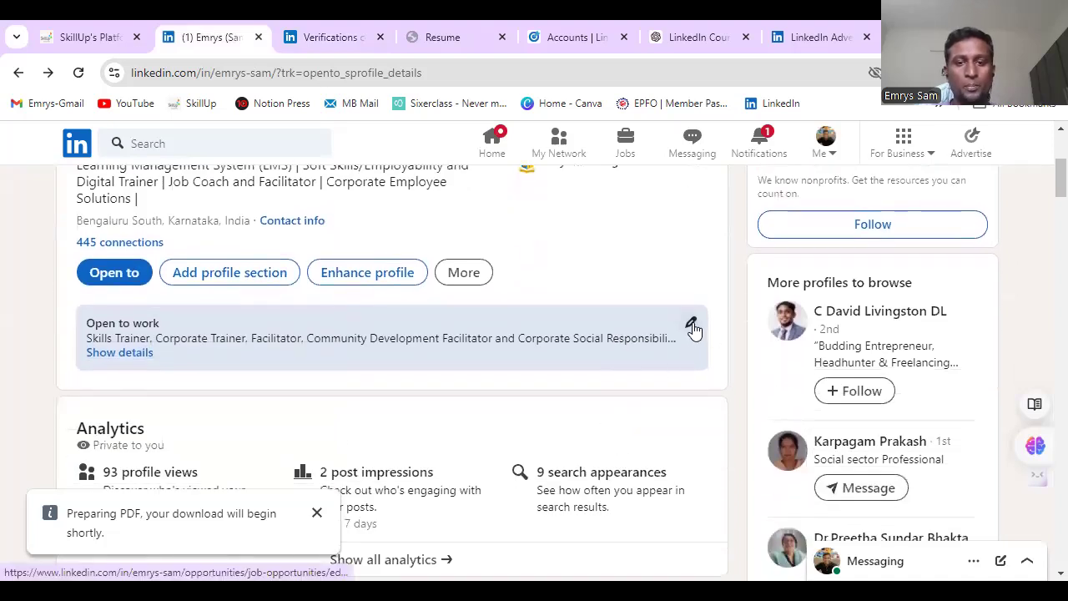
left_click(692, 326)
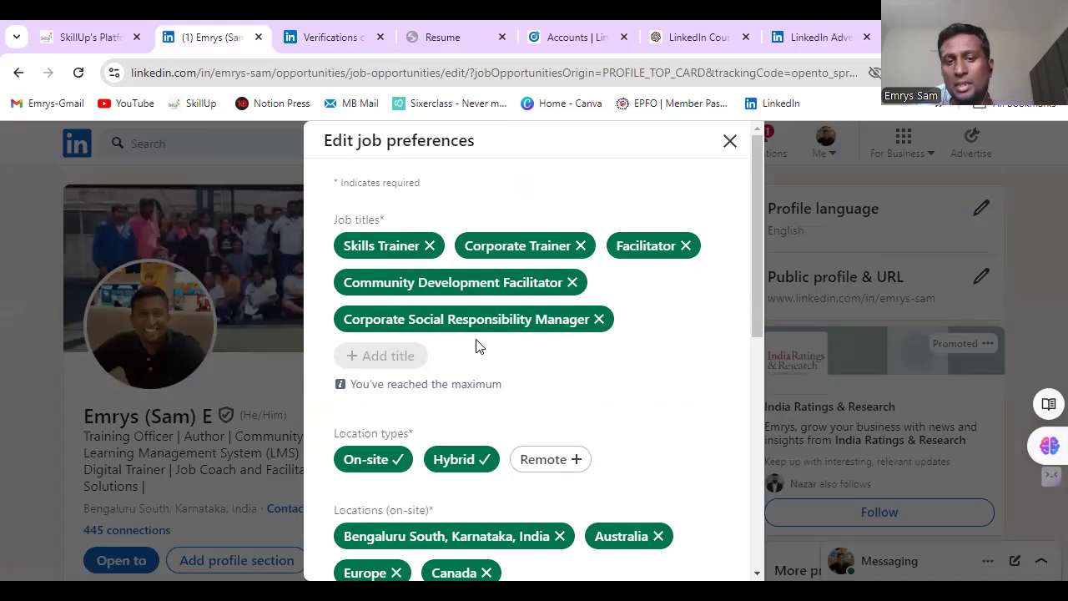
scroll(574, 363, "down", 3)
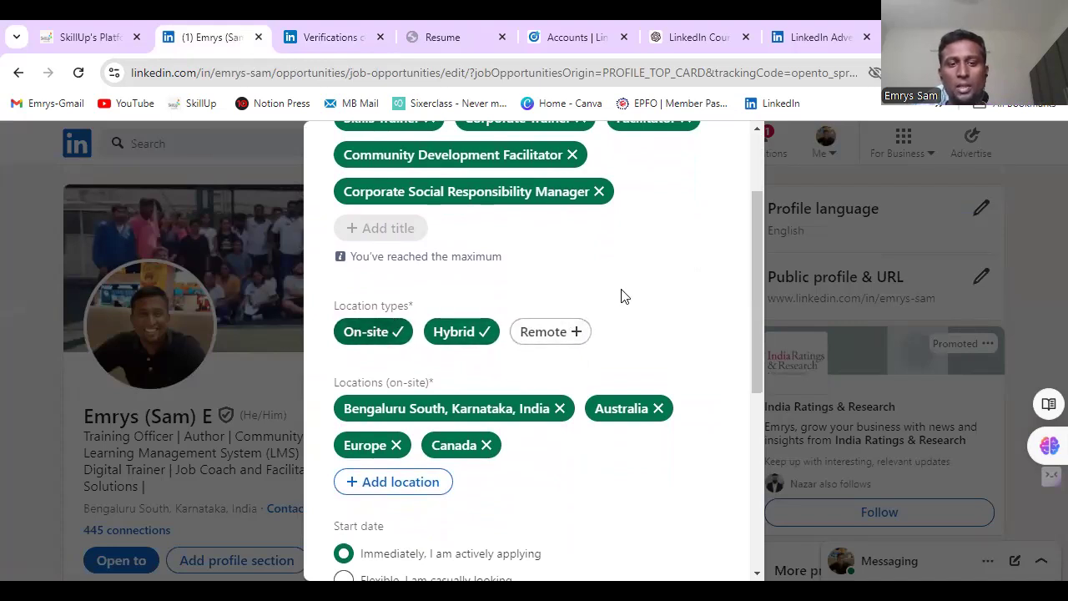
scroll(677, 313, "down", 2)
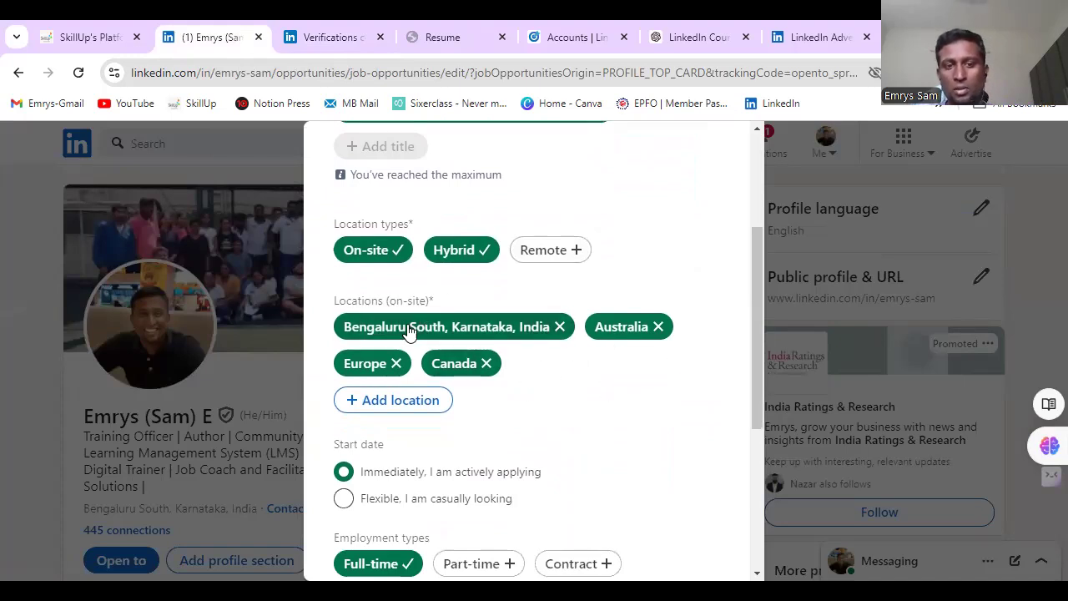
scroll(542, 326, "down", 3)
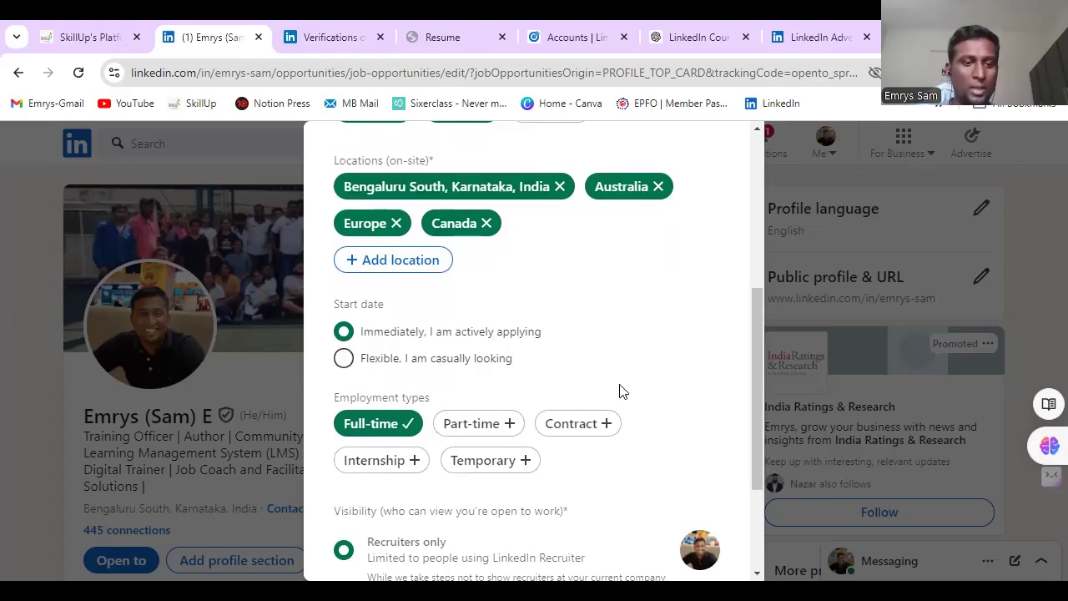
scroll(631, 396, "down", 2)
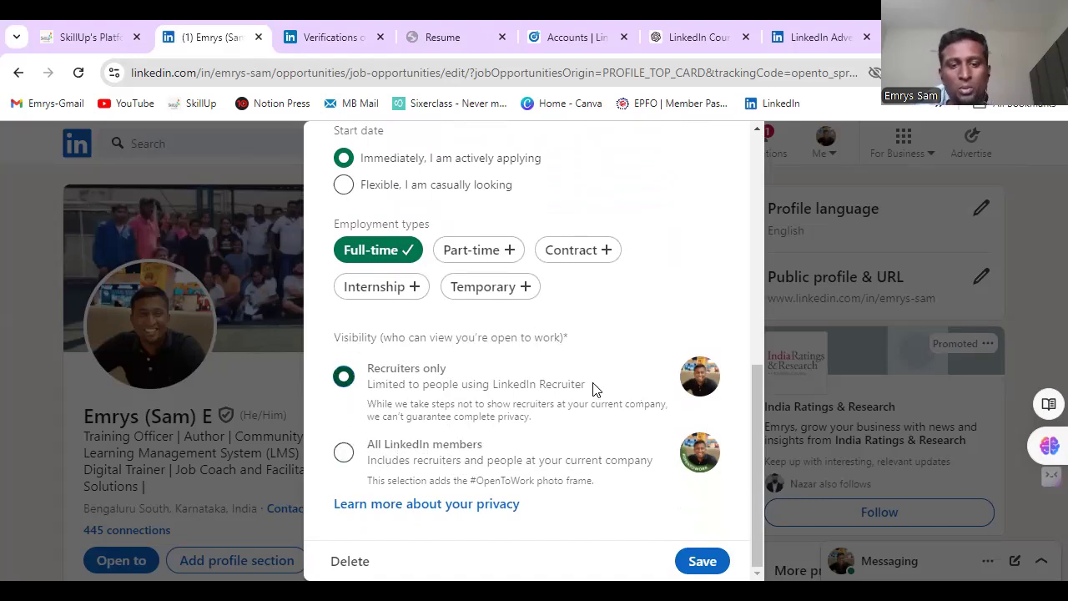
scroll(498, 408, "up", 10)
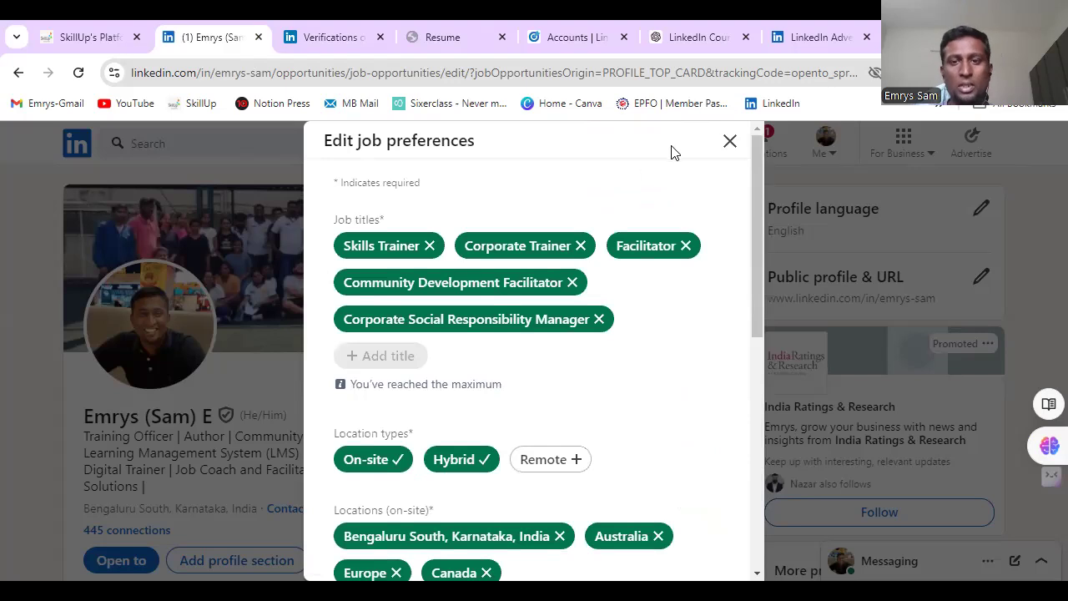
left_click(730, 143)
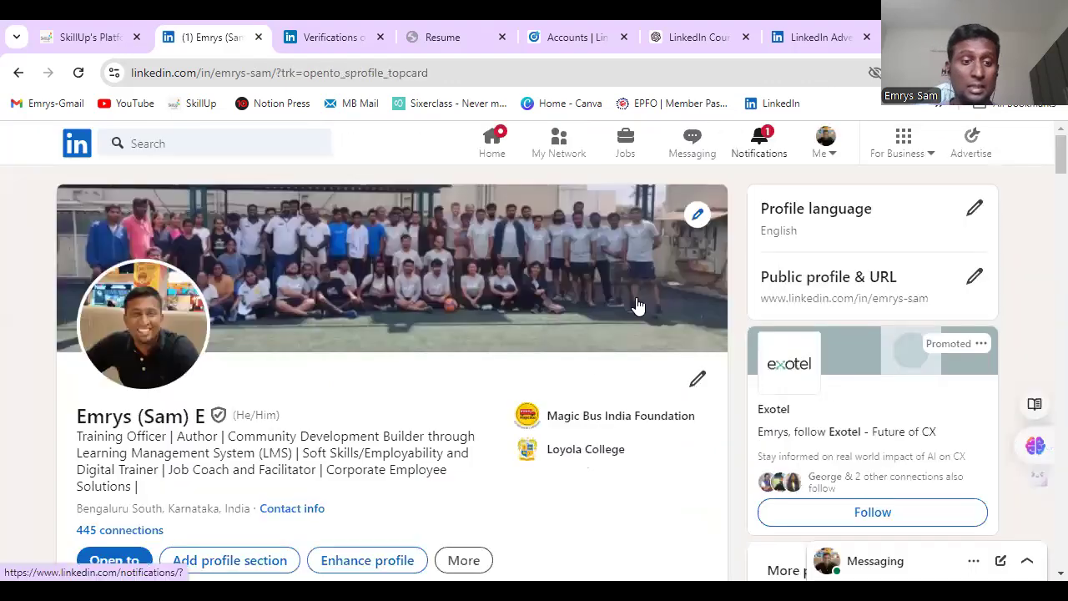
Show all analytics from the profile, review the dashboard and weekly sharing tracker, and go back to the profile.
scroll(546, 414, "down", 3)
scroll(546, 415, "down", 3)
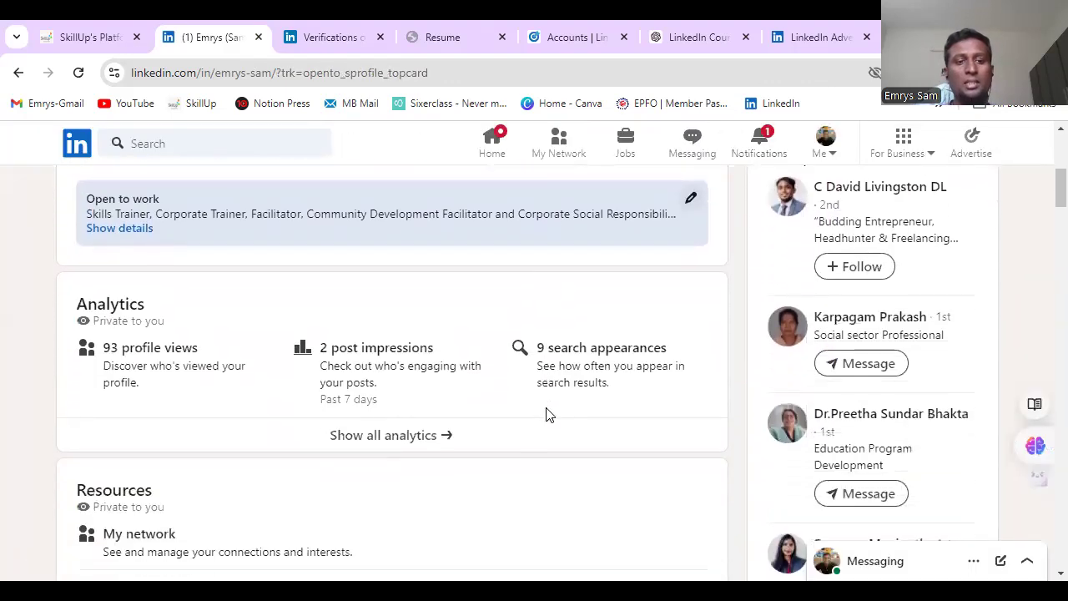
left_click(392, 412)
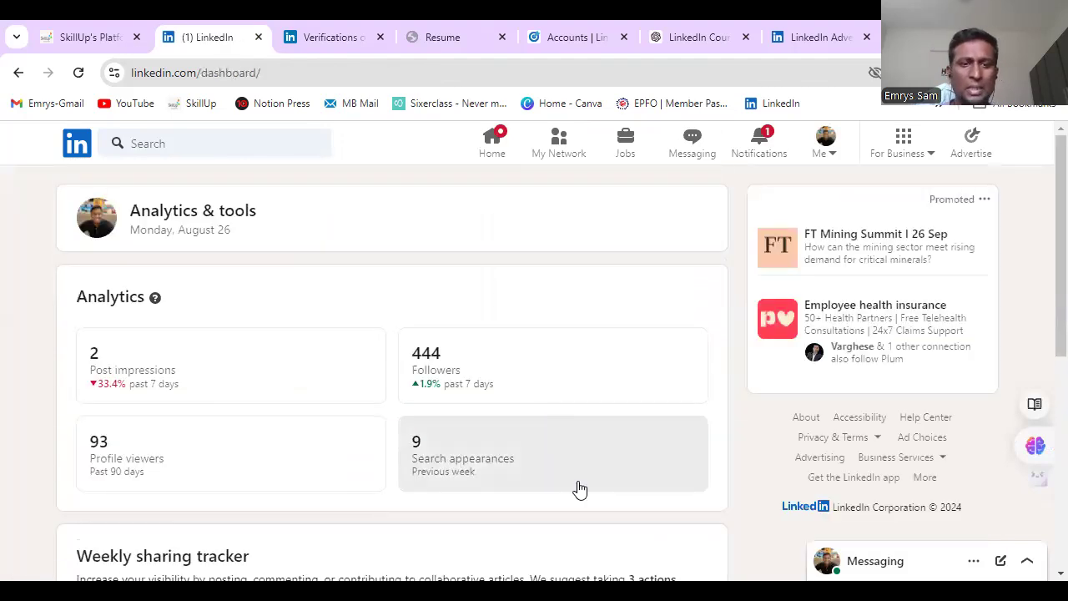
scroll(512, 458, "down", 5)
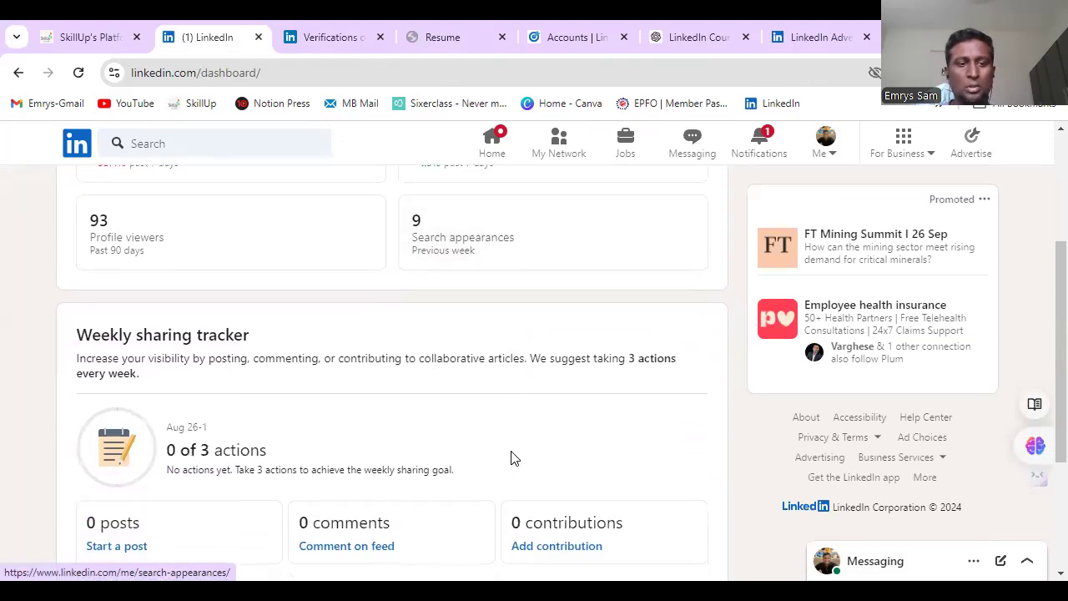
scroll(512, 458, "up", 5)
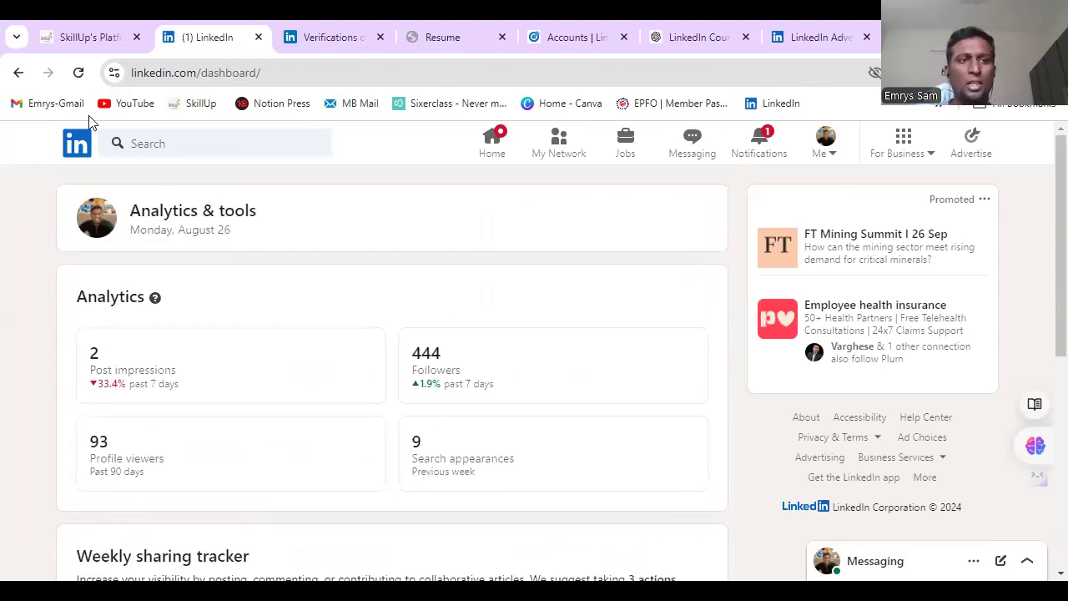
left_click(16, 73)
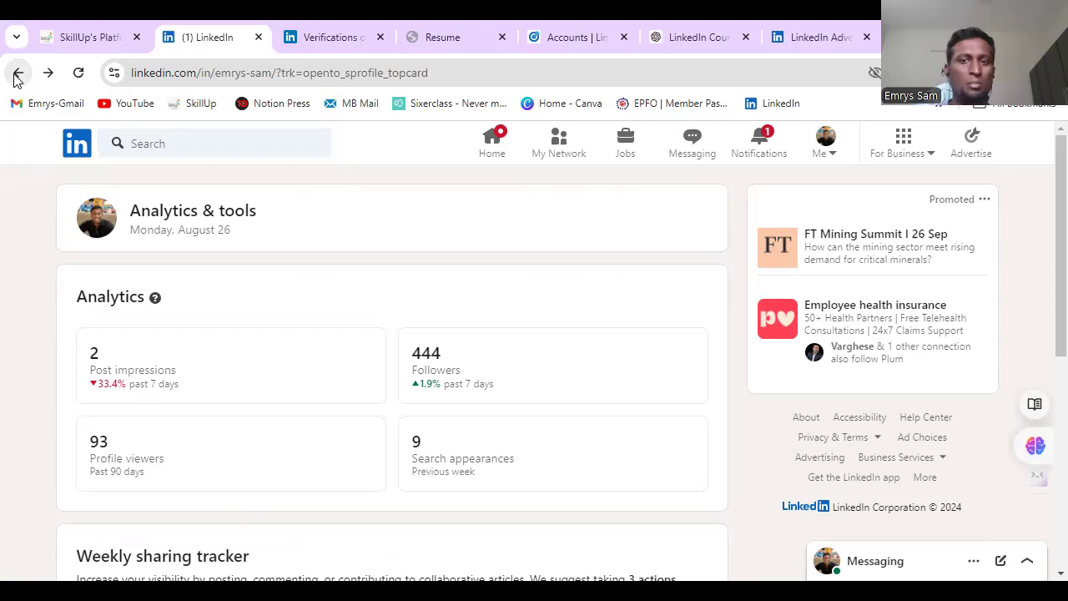
Open My network from the profile's Resources section and browse the suggested people to follow.
scroll(207, 302, "down", 2)
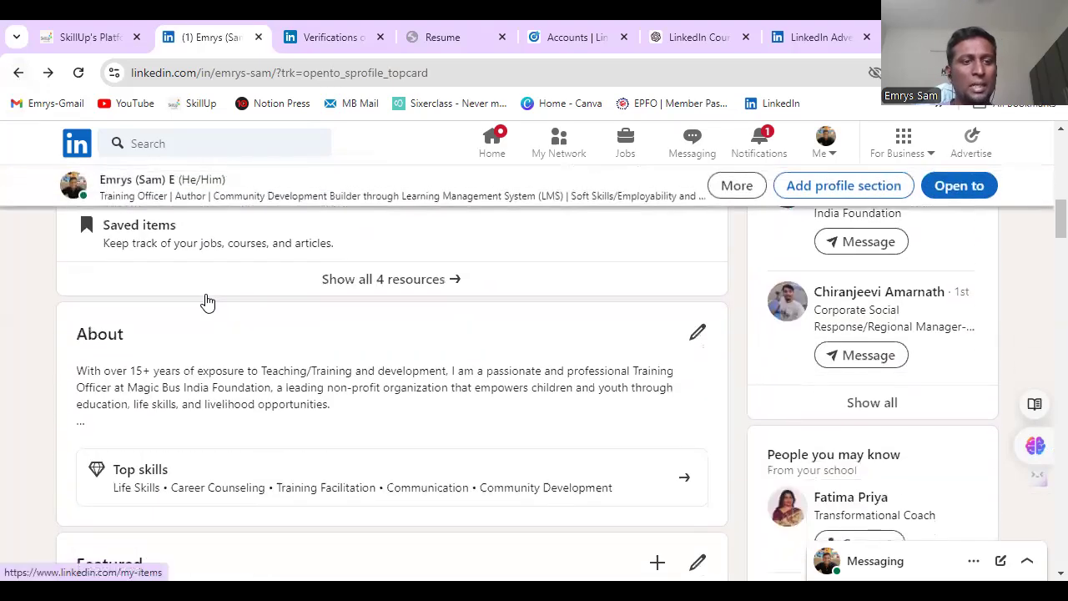
scroll(207, 302, "up", 3)
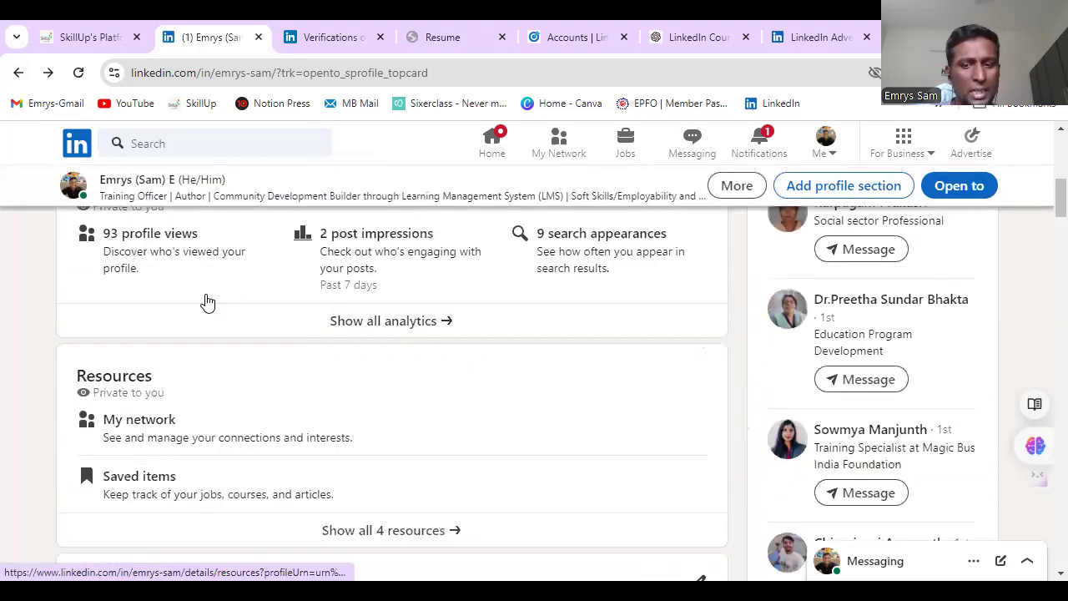
scroll(206, 301, "up", 1)
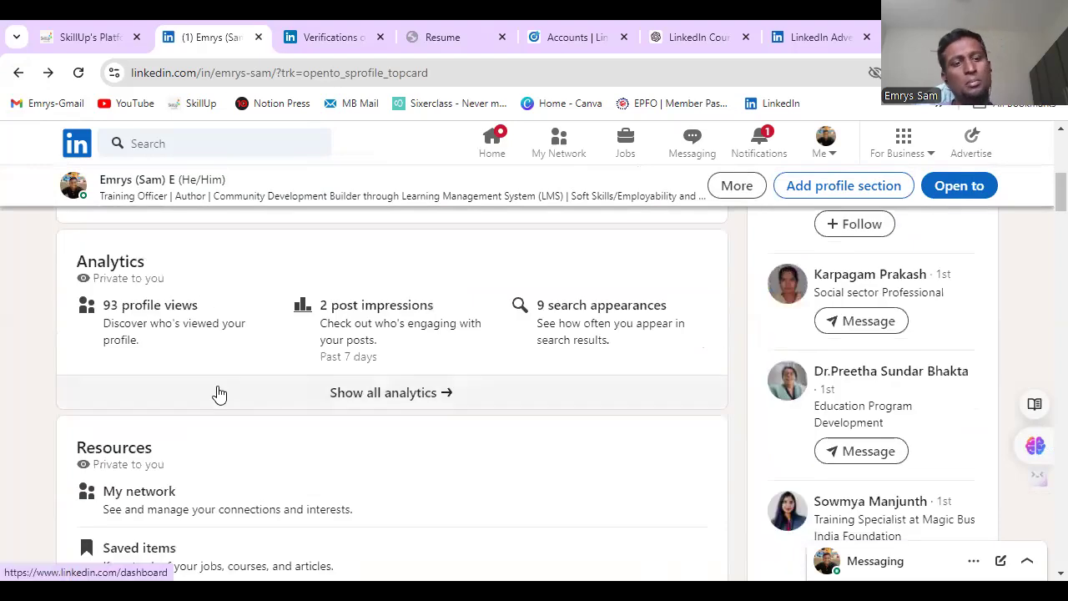
scroll(217, 393, "down", 2)
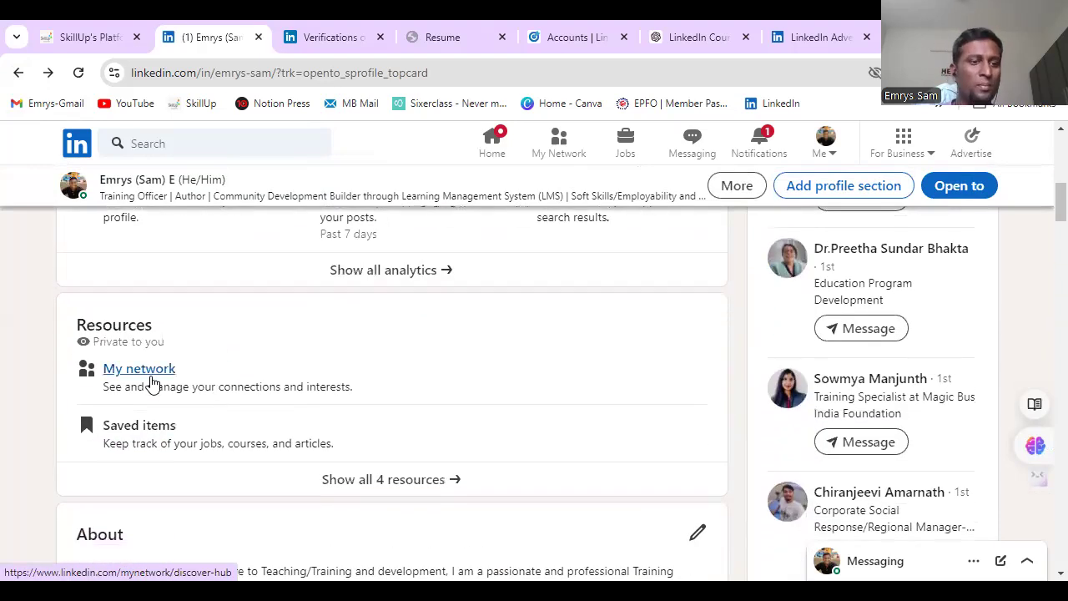
left_click(153, 382)
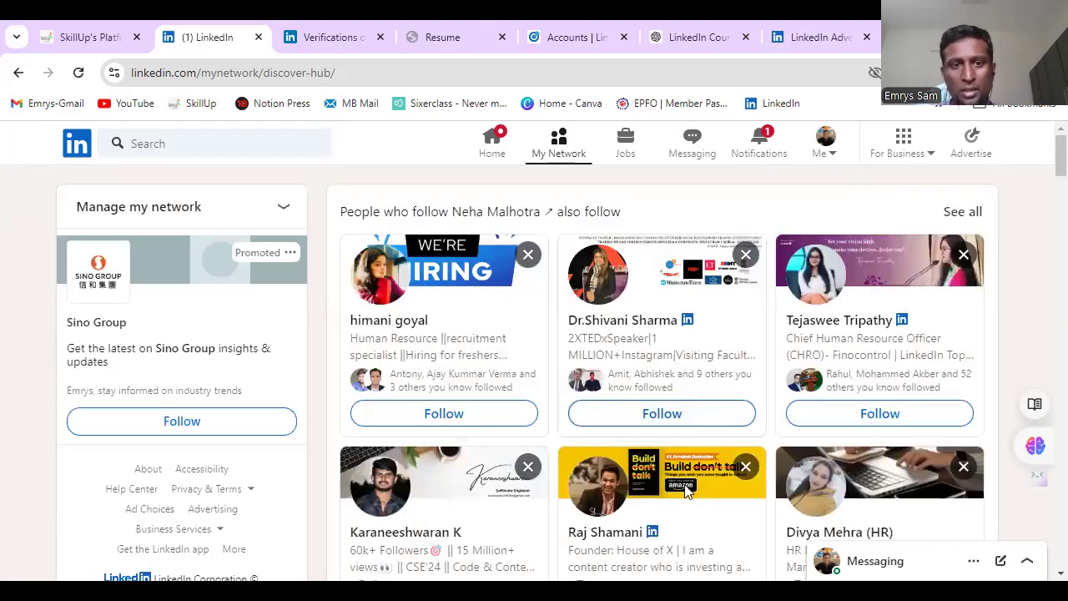
scroll(594, 470, "down", 3)
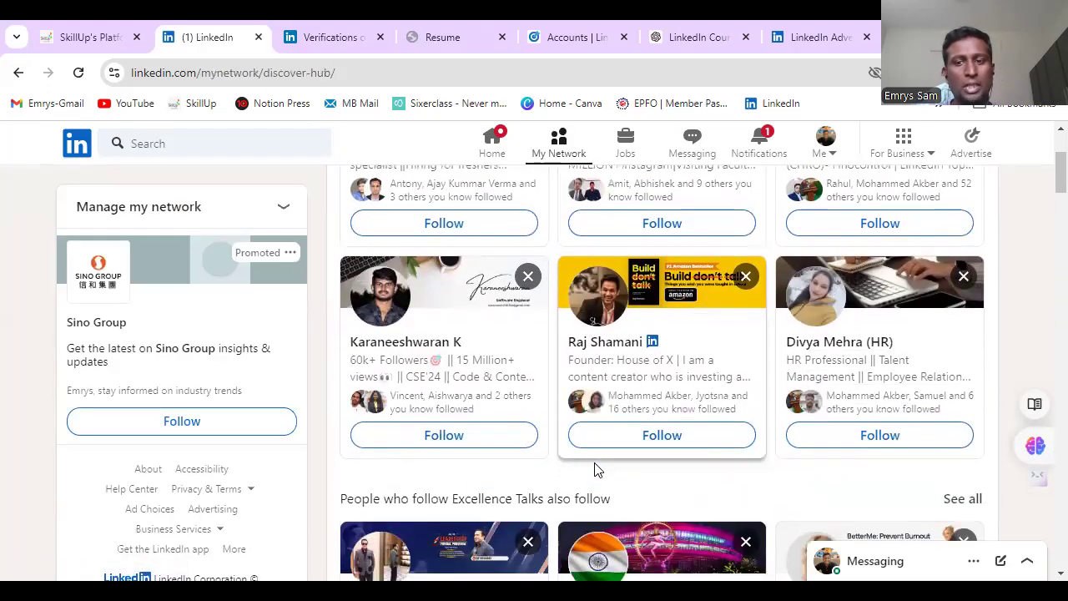
scroll(594, 469, "down", 4)
scroll(594, 470, "down", 3)
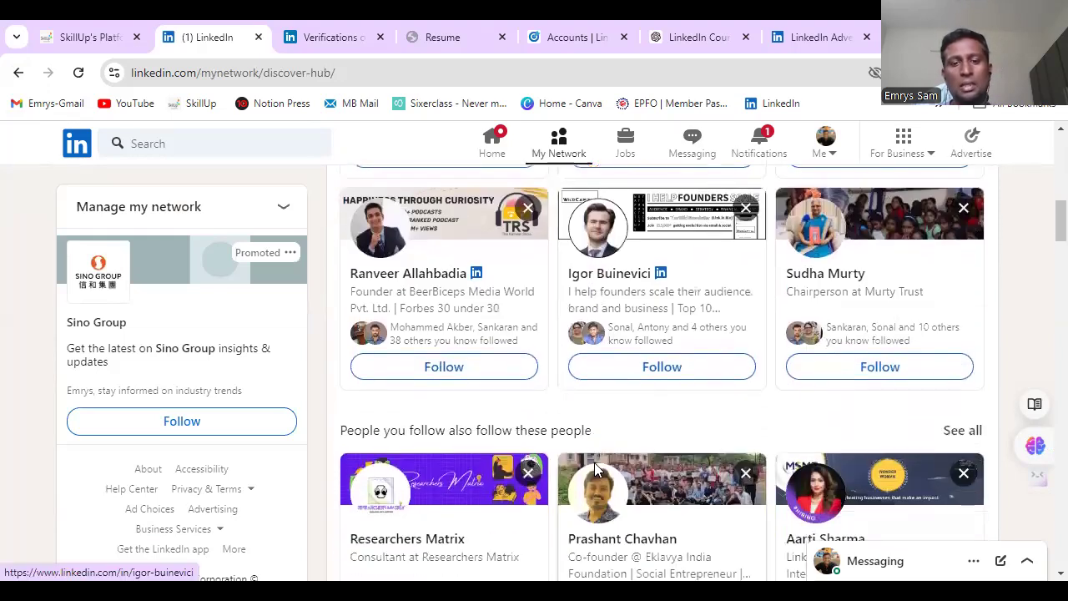
scroll(594, 466, "down", 2)
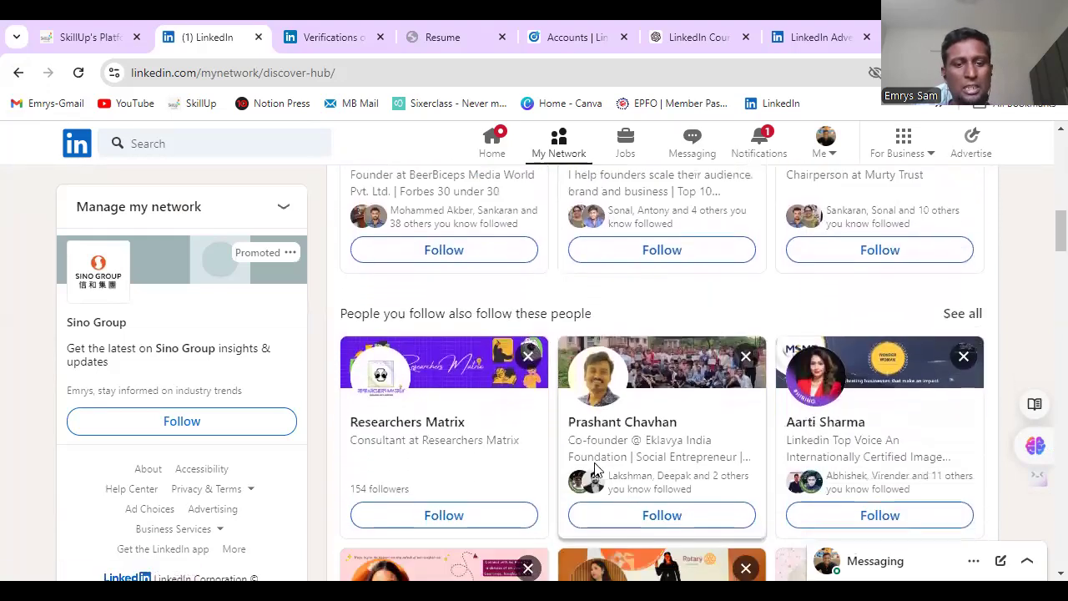
scroll(594, 470, "down", 8)
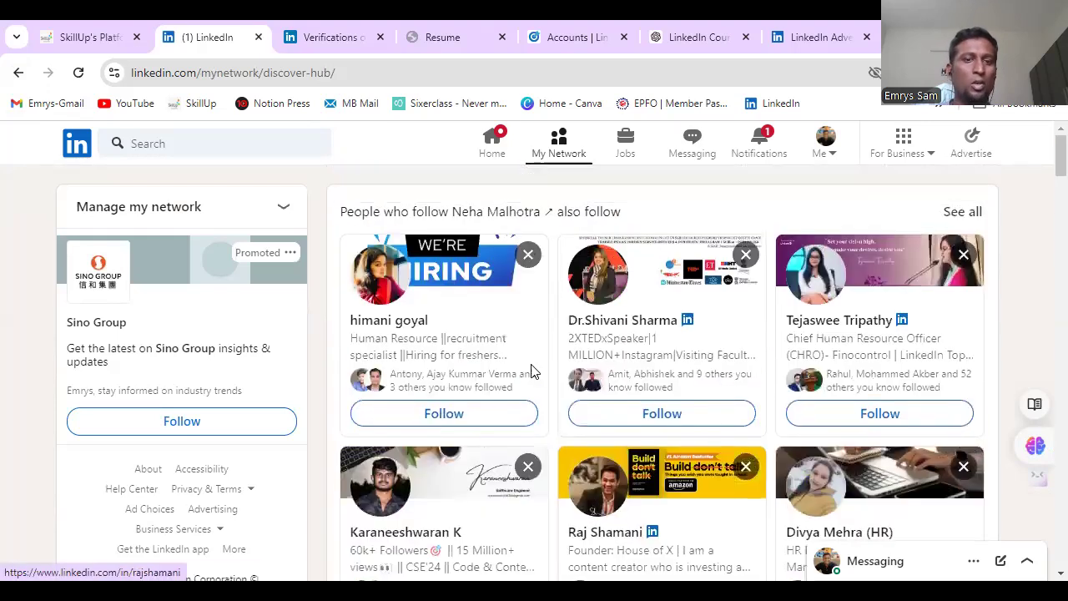
Open the home feed and review the profile summary, saved items and recent pages in the side column.
left_click(497, 144)
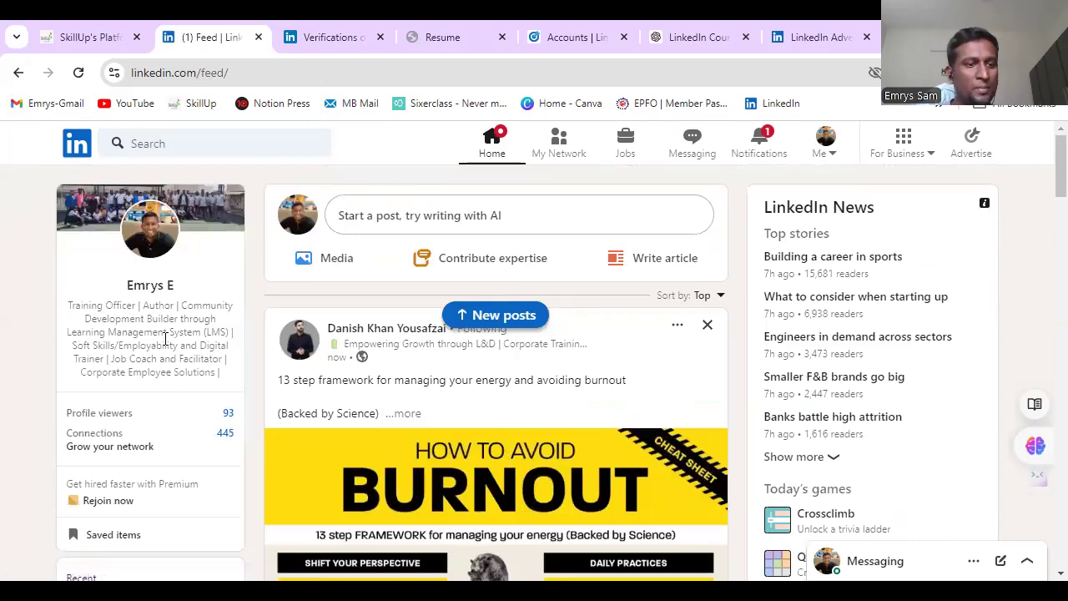
scroll(149, 365, "down", 1)
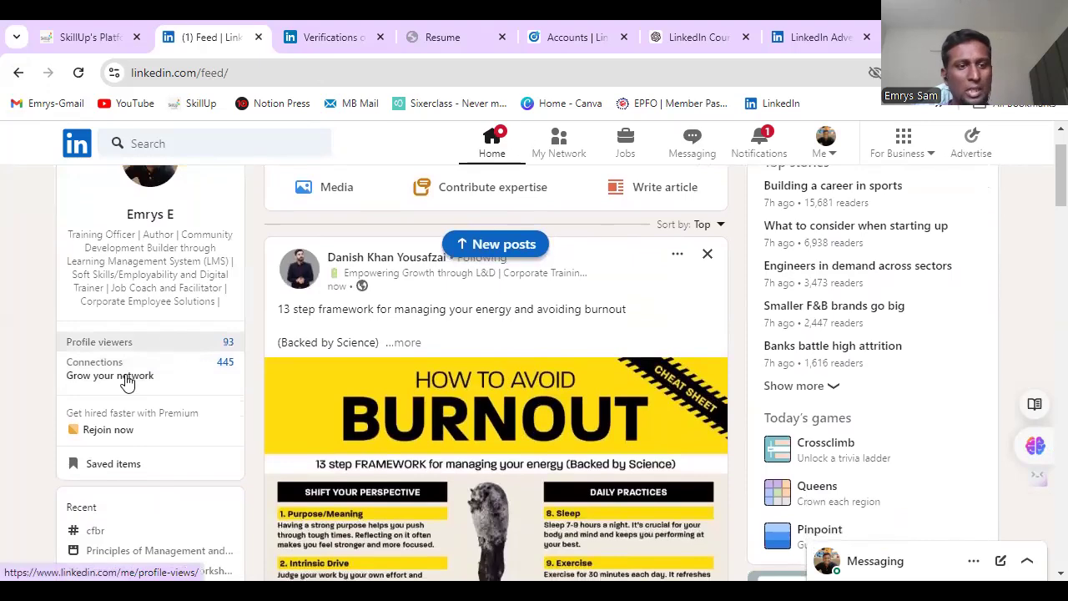
scroll(195, 444, "down", 1)
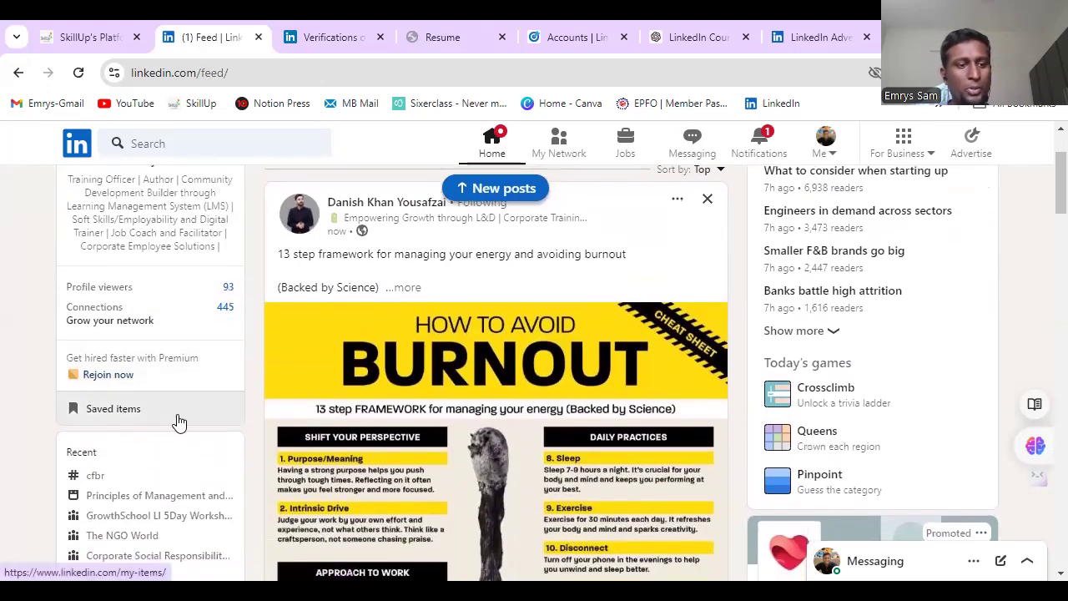
scroll(177, 422, "down", 1)
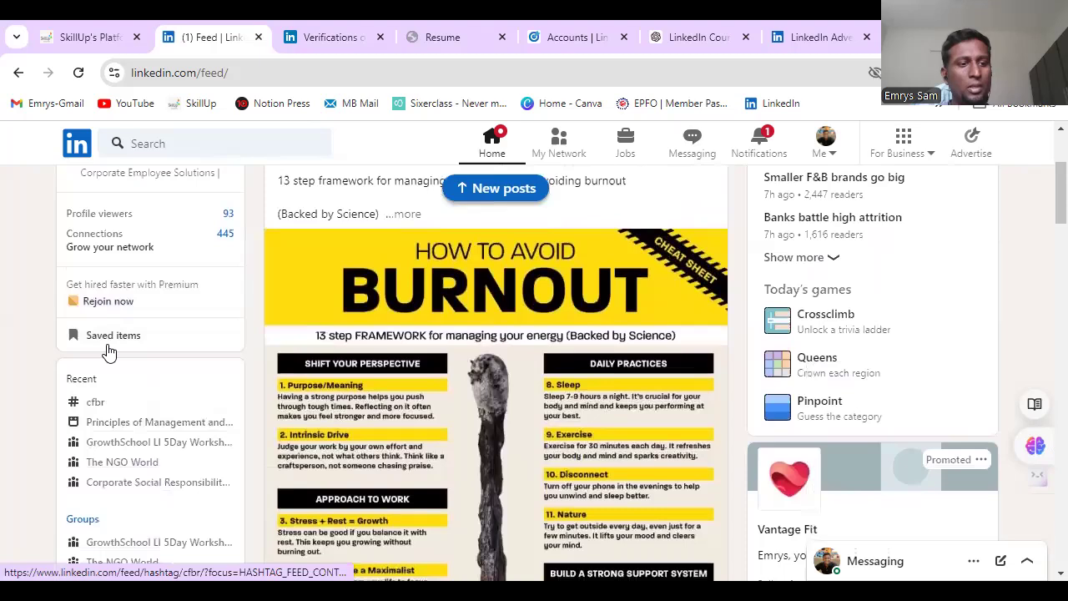
scroll(190, 416, "down", 2)
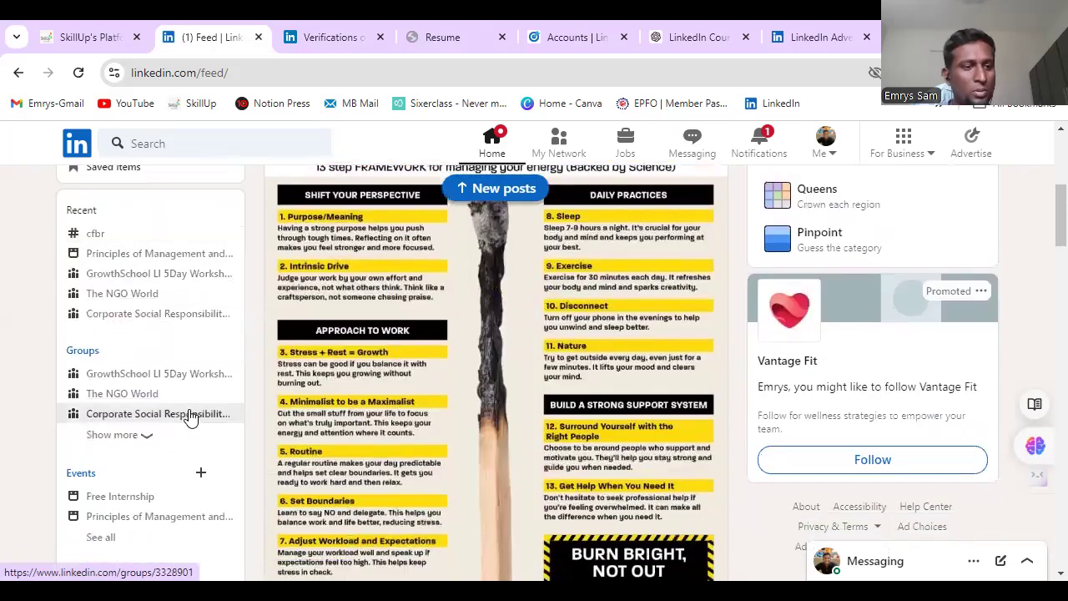
Expand the feed's Groups list and review the groups, events and followed hashtags.
left_click(147, 436)
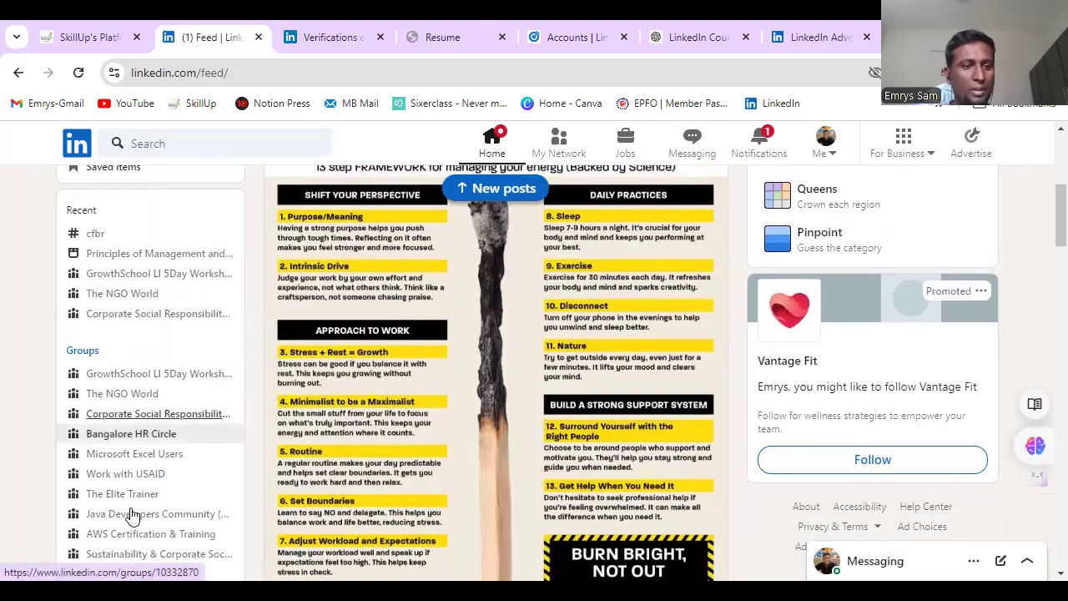
scroll(148, 380, "down", 4)
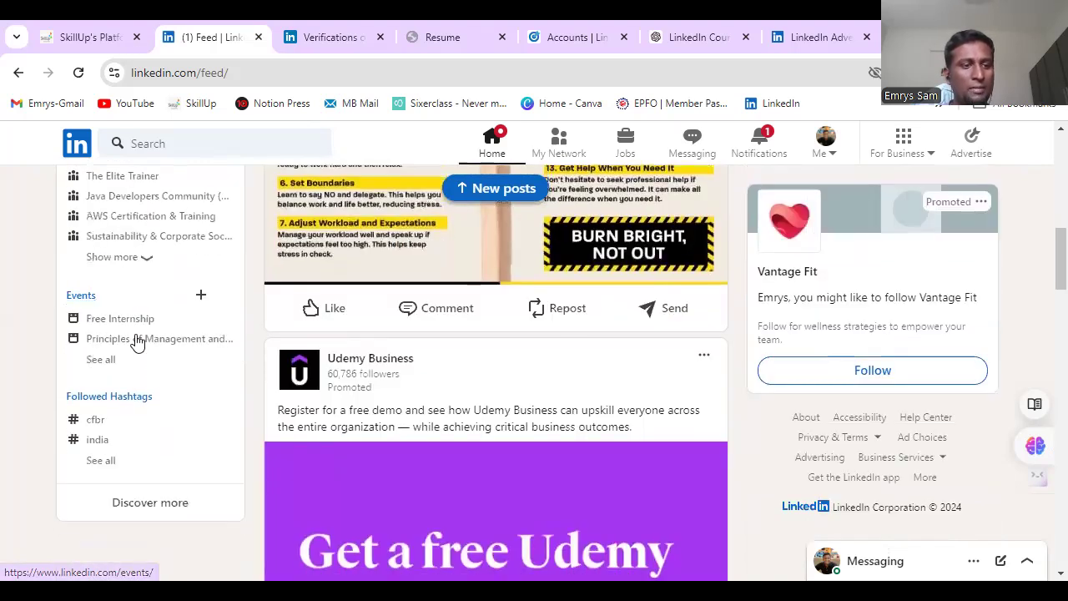
scroll(127, 406, "down", 2)
scroll(128, 406, "up", 3)
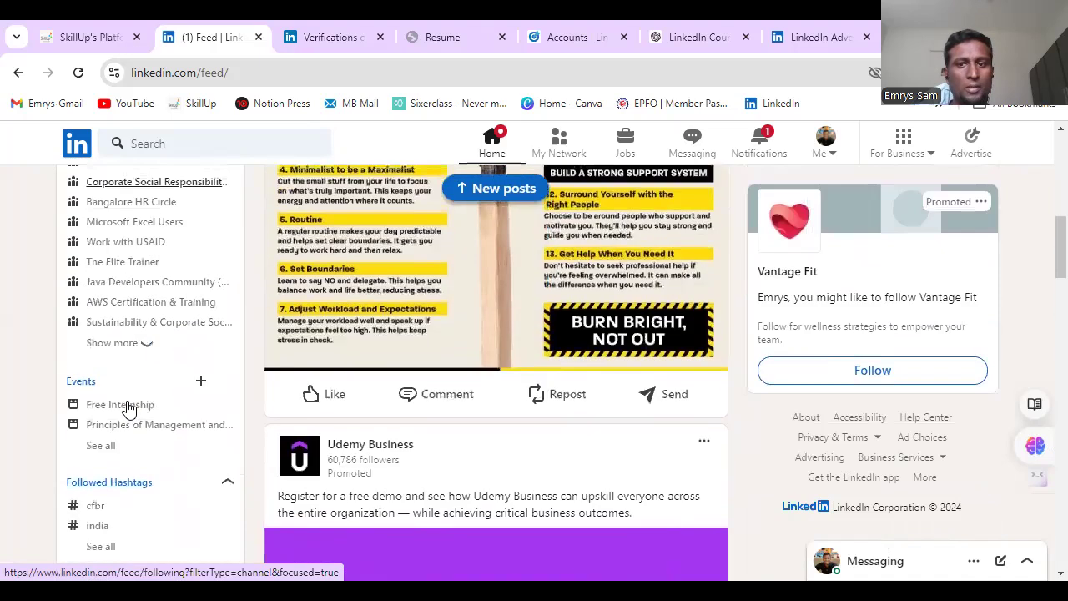
scroll(128, 407, "up", 8)
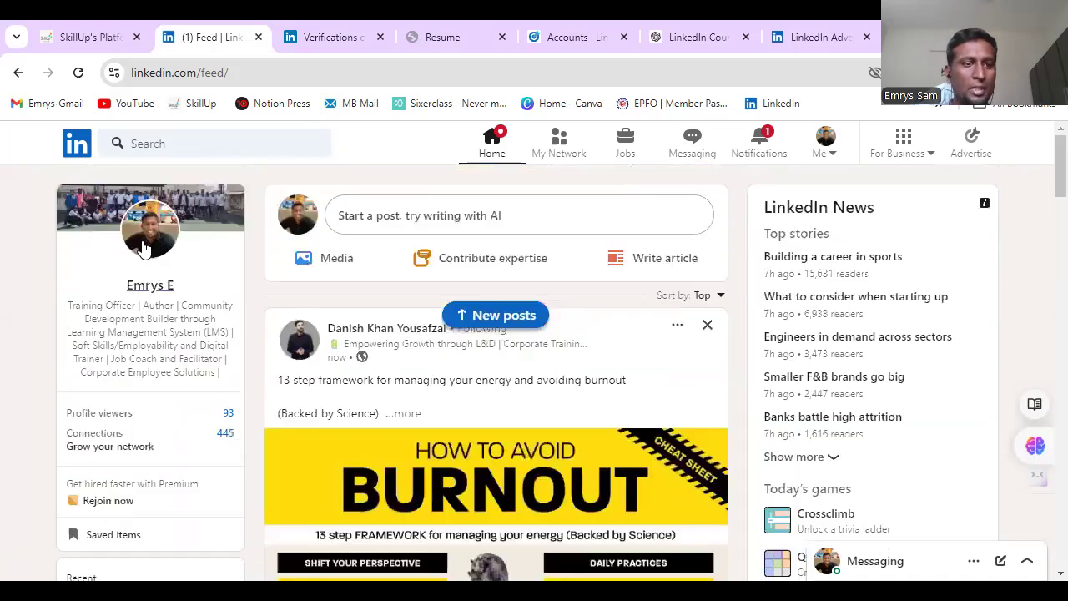
Open the profile from the feed, view the featured "Training in RPA College" image, and go back to the profile.
left_click(144, 232)
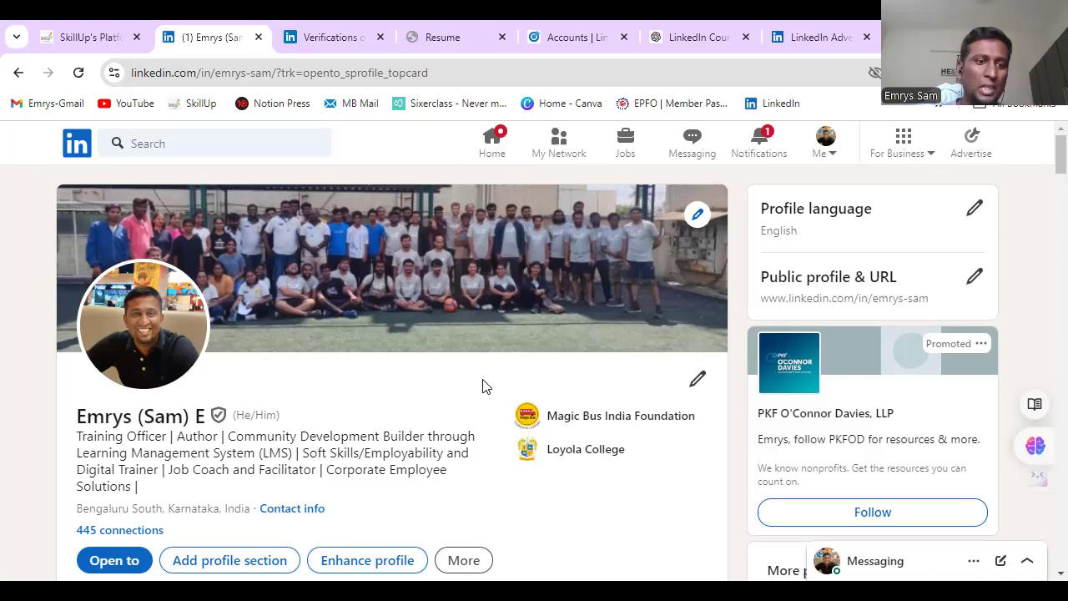
scroll(483, 381, "down", 5)
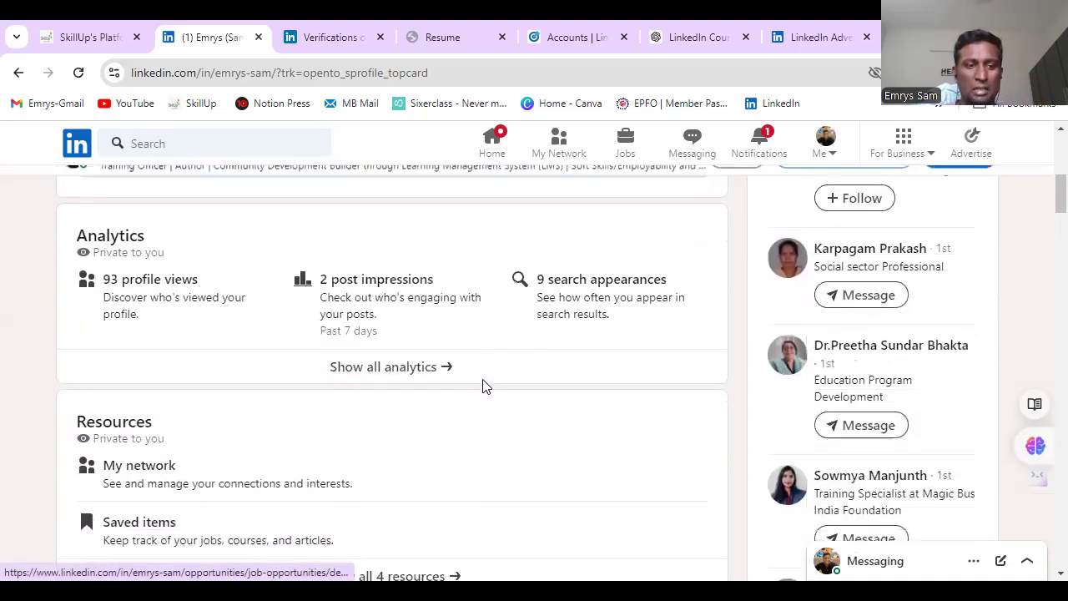
scroll(483, 385, "down", 3)
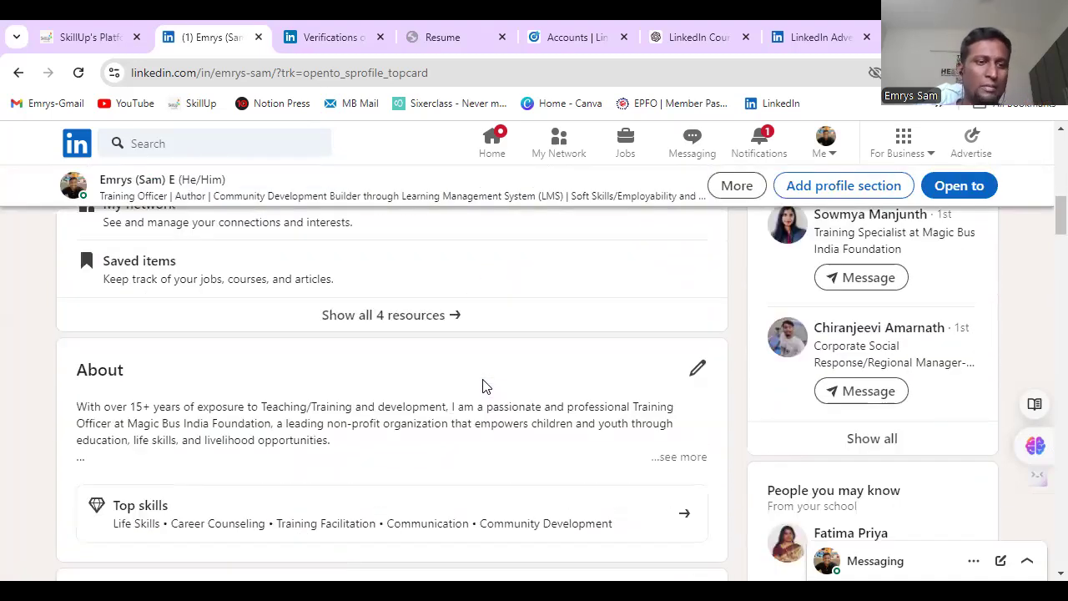
scroll(484, 386, "down", 4)
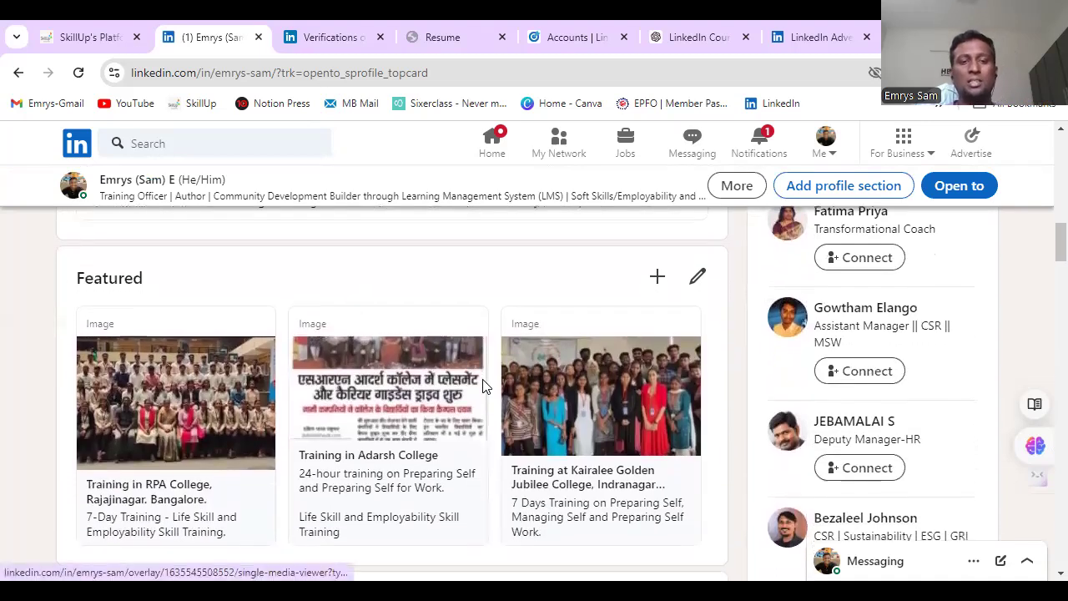
left_click(173, 391)
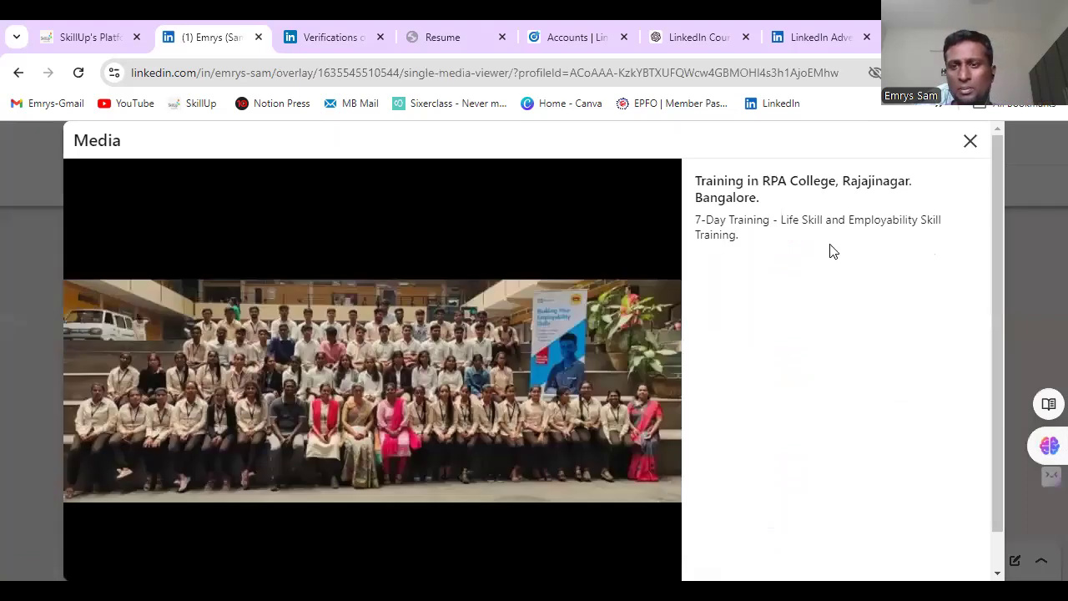
left_click(19, 73)
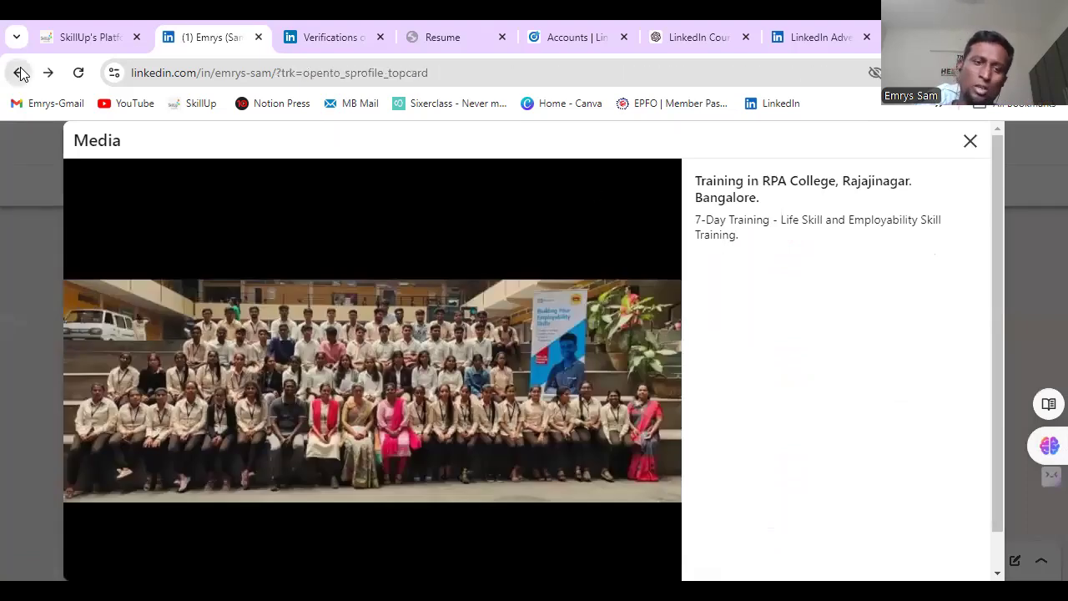
Review the profile's Activity posts and the Experience entries for Magic Bus India Foundation.
scroll(240, 350, "down", 3)
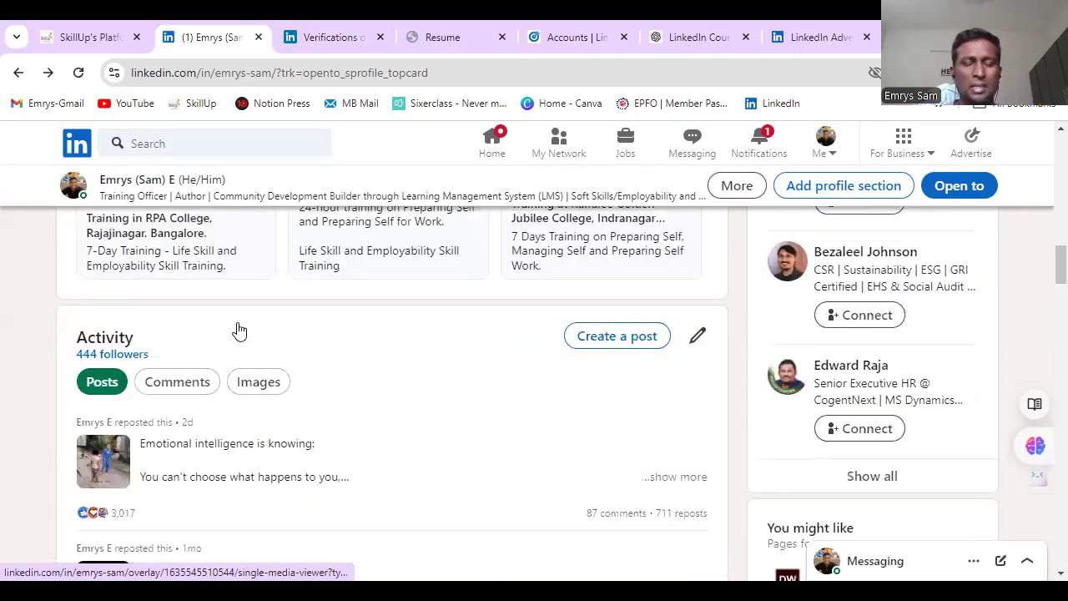
scroll(273, 357, "down", 1)
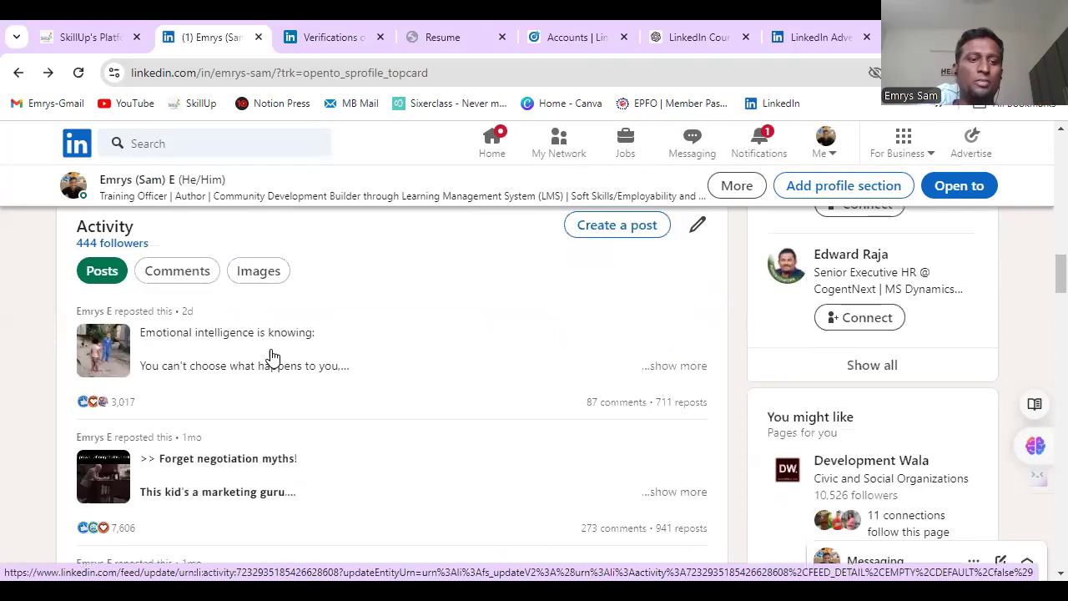
scroll(273, 357, "down", 3)
scroll(273, 357, "down", 3)
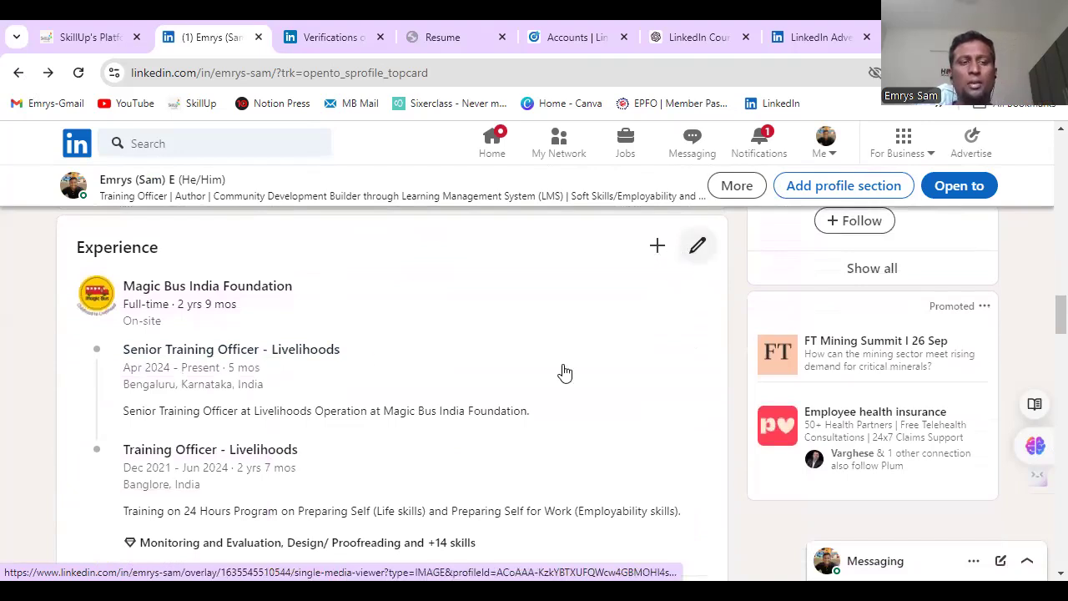
scroll(501, 396, "down", 1)
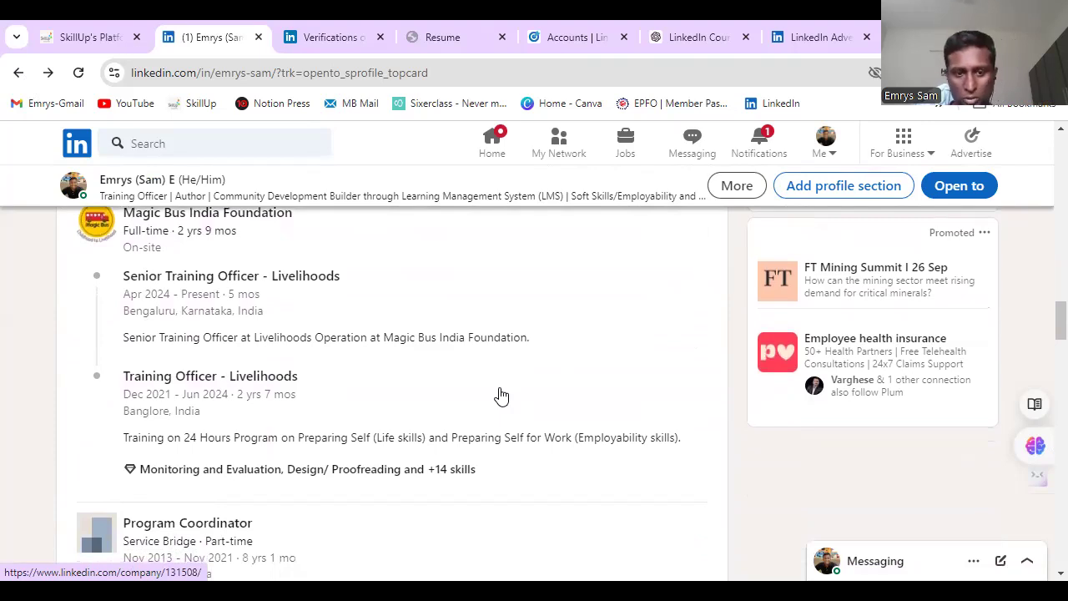
scroll(501, 396, "down", 1)
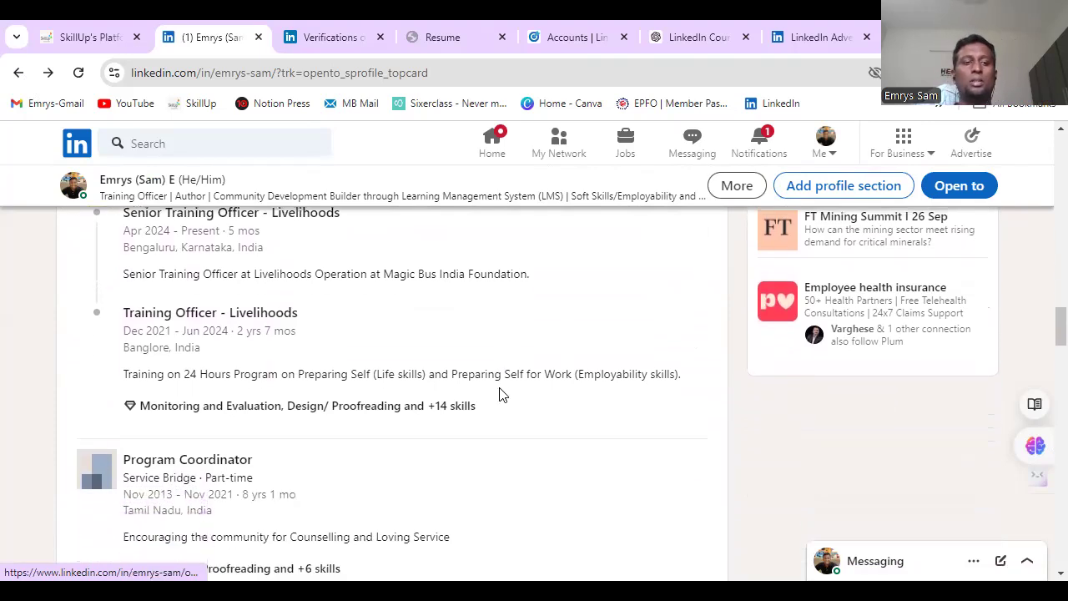
Review the Education section and the Licenses & certifications entries with their attached certificates on the profile.
scroll(501, 396, "down", 10)
scroll(501, 395, "down", 2)
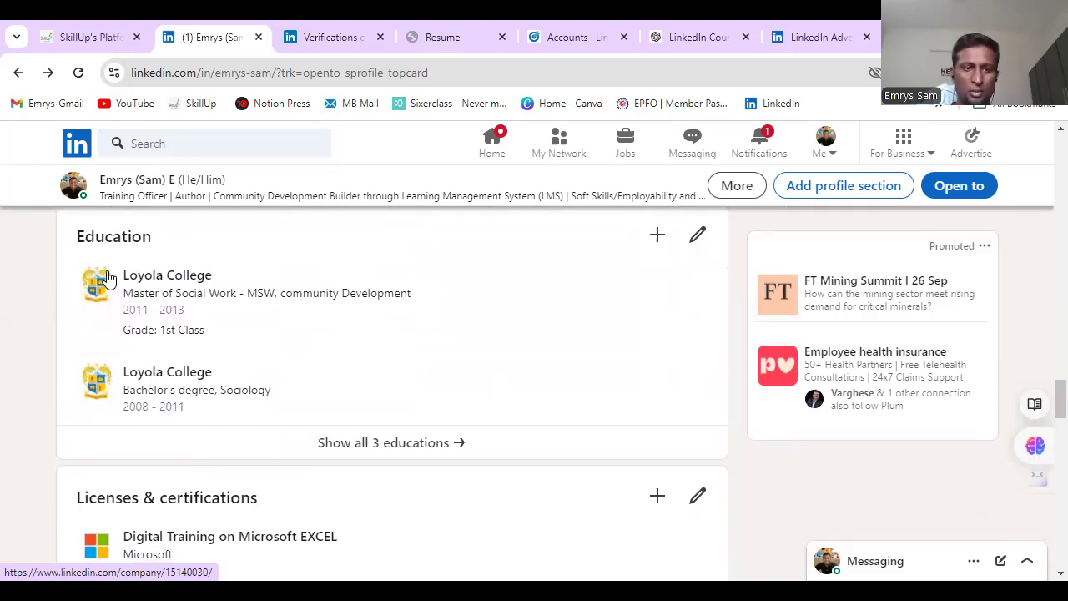
scroll(381, 317, "down", 2)
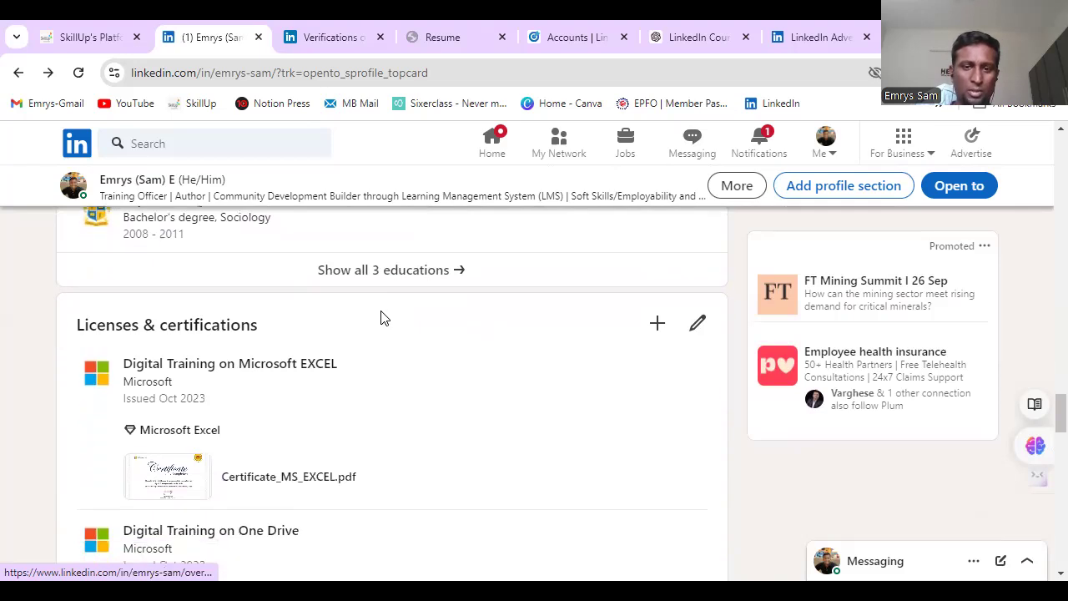
scroll(560, 352, "down", 3)
scroll(560, 353, "up", 2)
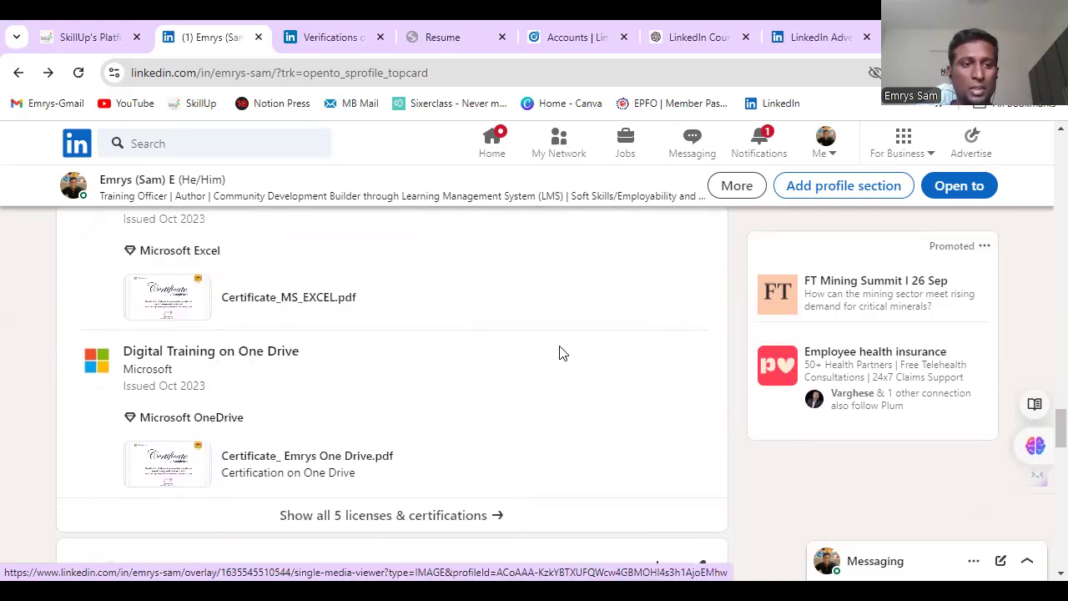
scroll(558, 353, "down", 2)
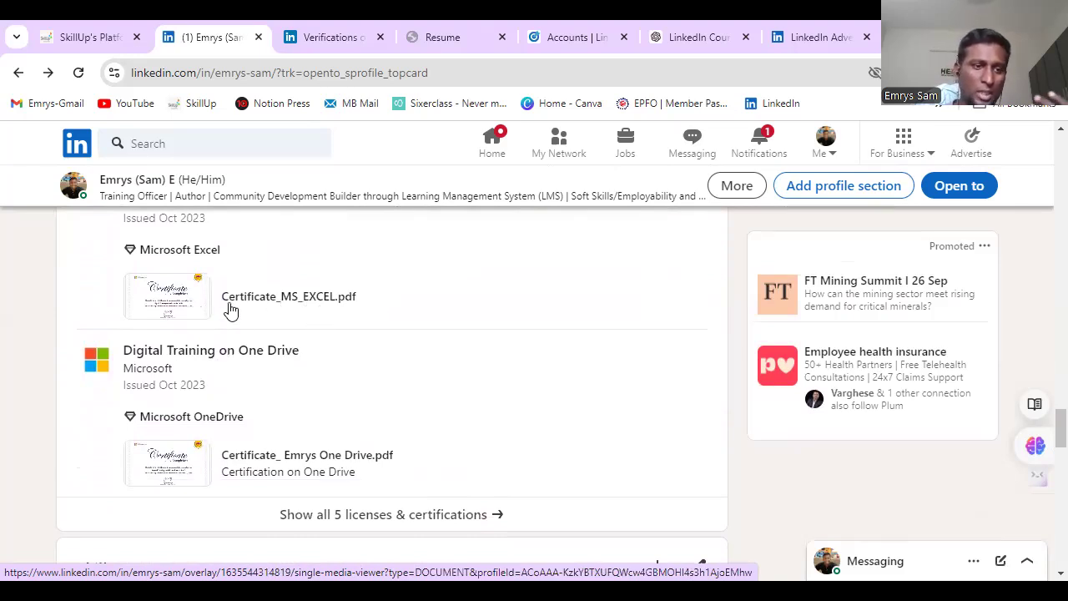
scroll(475, 355, "down", 1)
scroll(474, 356, "up", 2)
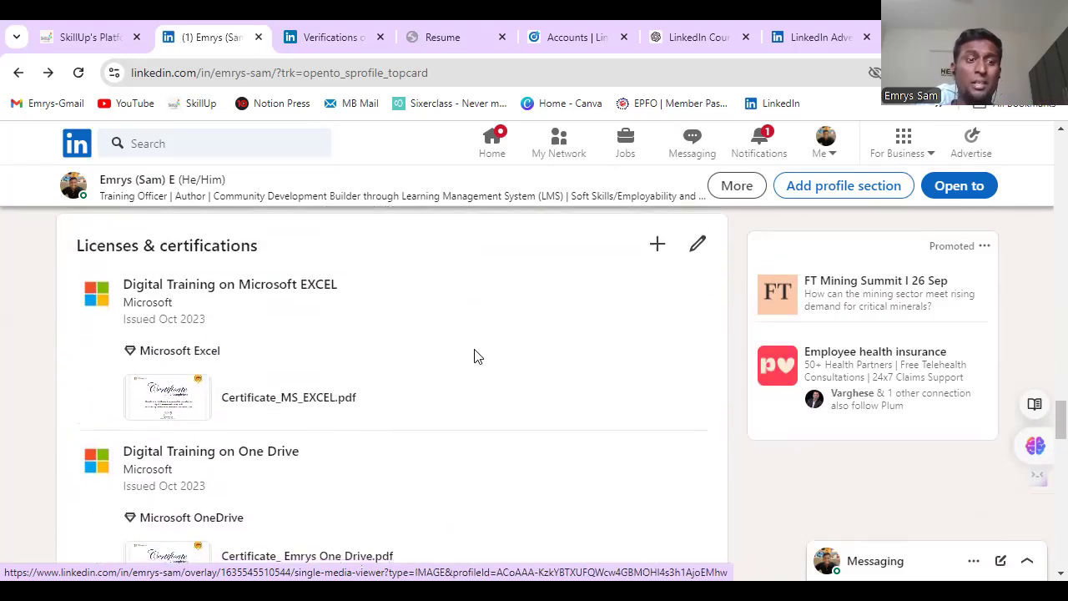
scroll(474, 356, "down", 2)
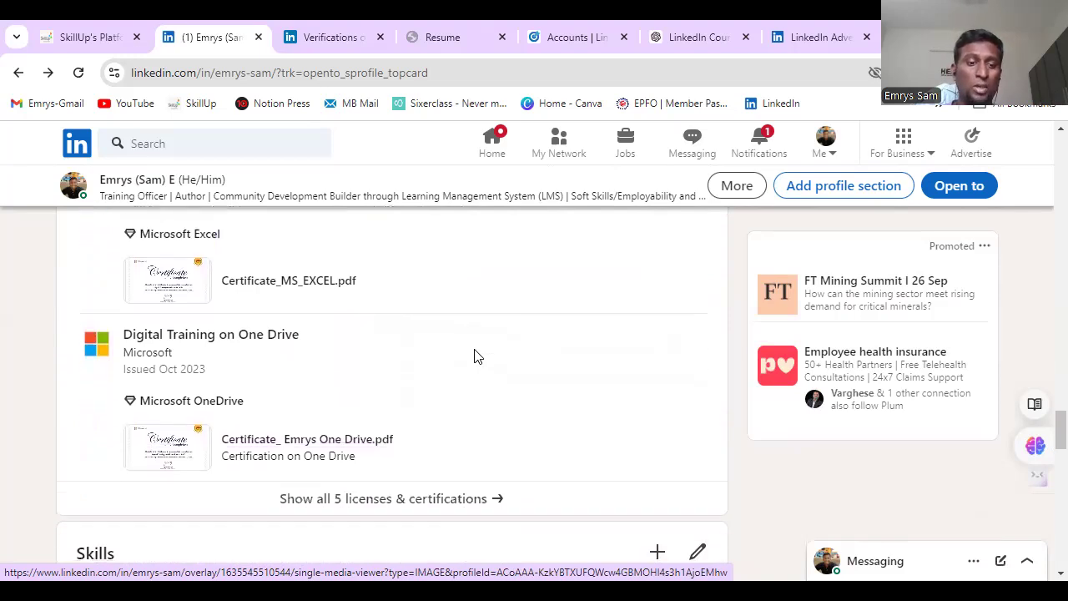
Show all licenses & certifications, look through the full list, and return to the profile.
left_click(490, 461)
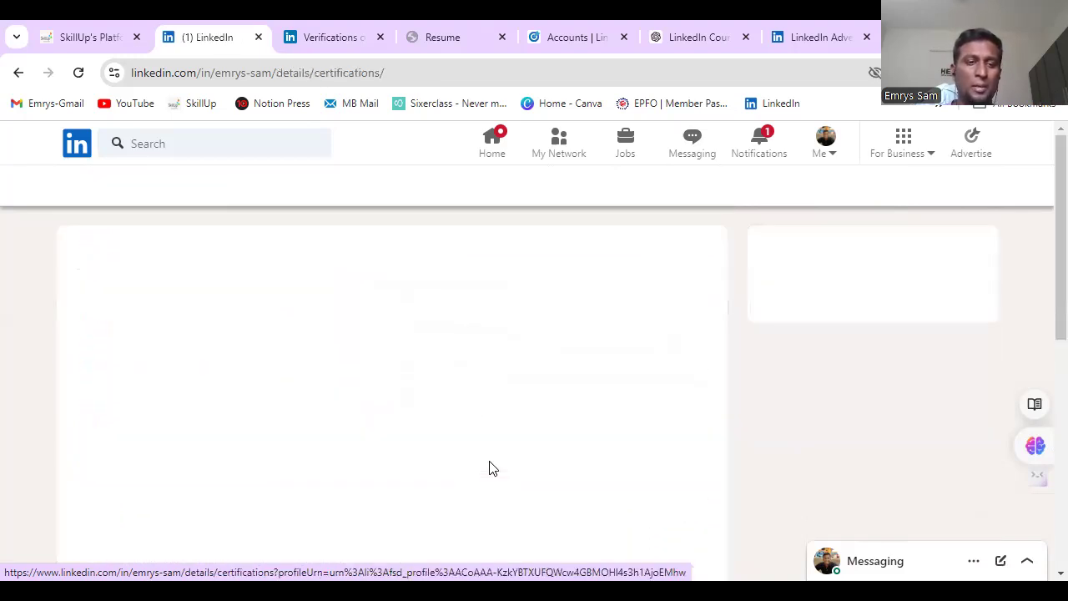
scroll(490, 461, "down", 2)
scroll(490, 469, "down", 4)
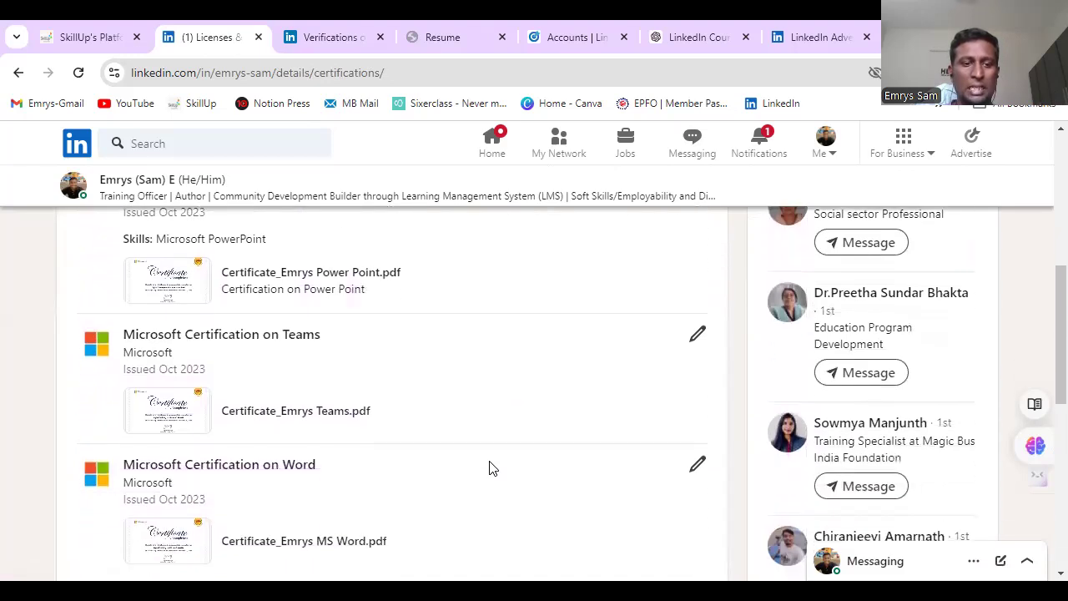
scroll(489, 469, "down", 3)
scroll(490, 469, "up", 10)
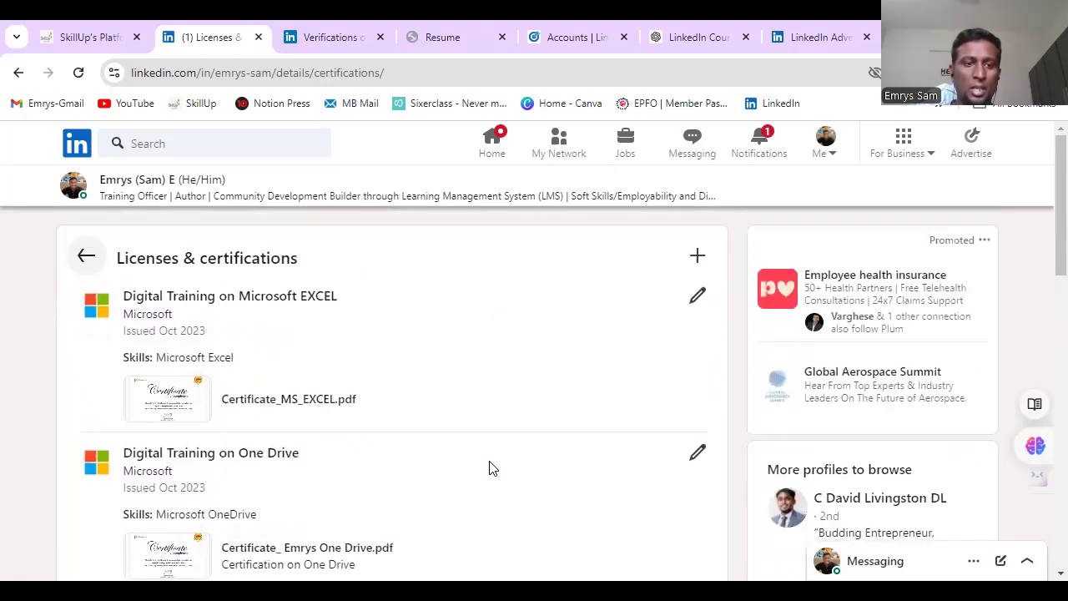
left_click(84, 257)
Review the profile's Publications and Honors & awards sections.
scroll(330, 353, "down", 3)
scroll(330, 353, "down", 2)
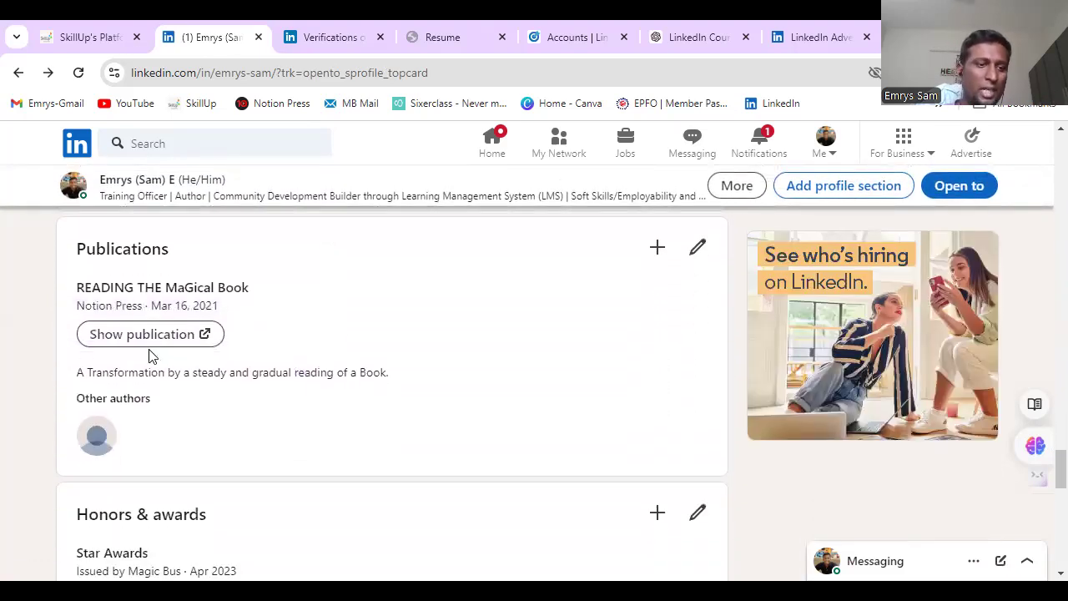
scroll(396, 375, "down", 3)
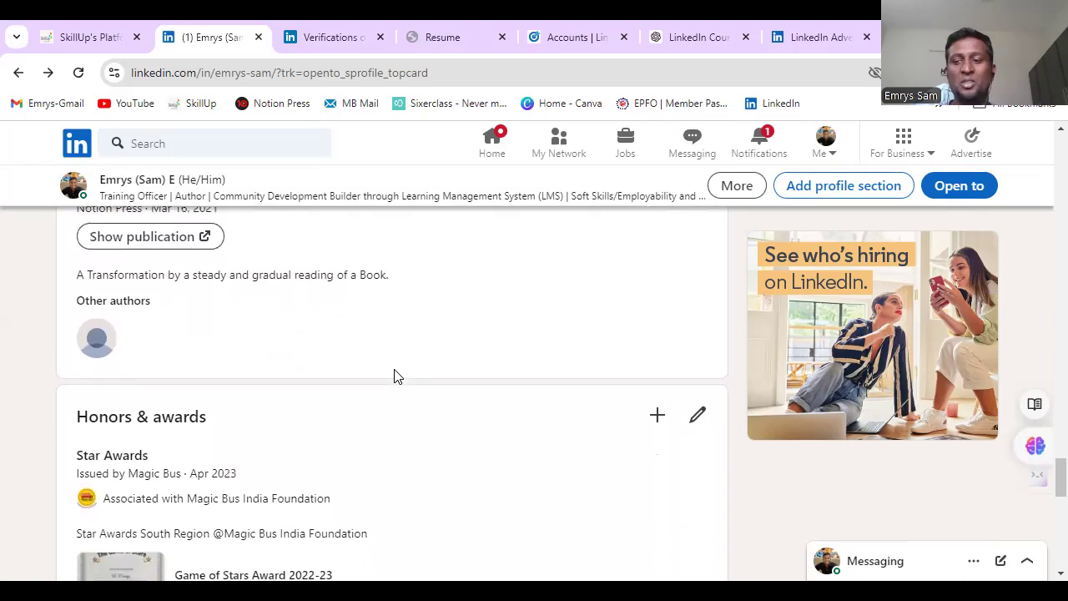
scroll(396, 378, "down", 3)
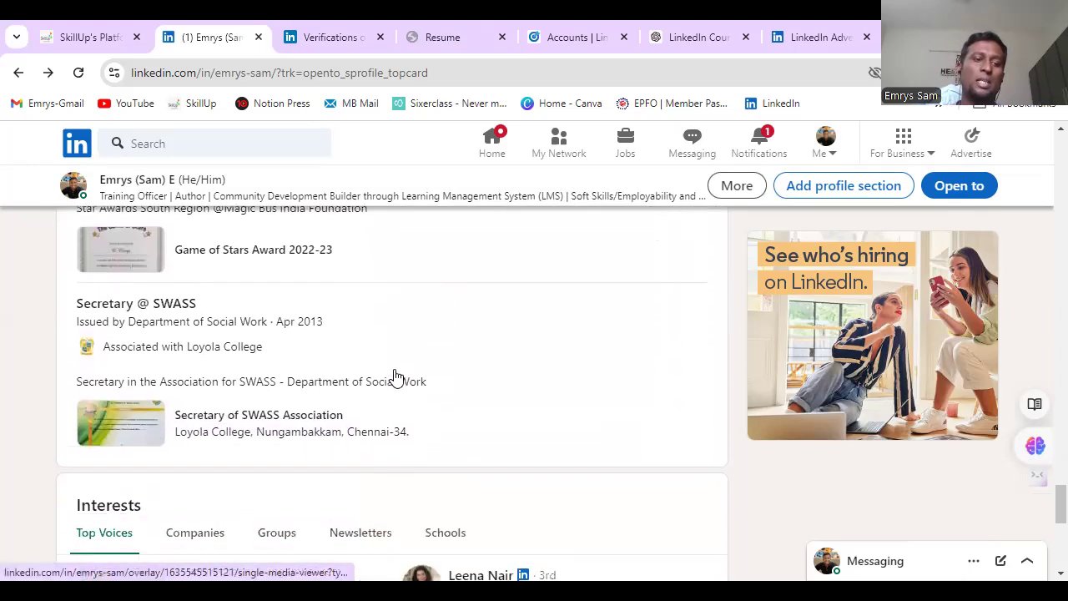
Look through the Companies, Groups, Newsletters and Schools followed in the profile's Interests section.
scroll(396, 375, "down", 1)
left_click(185, 332)
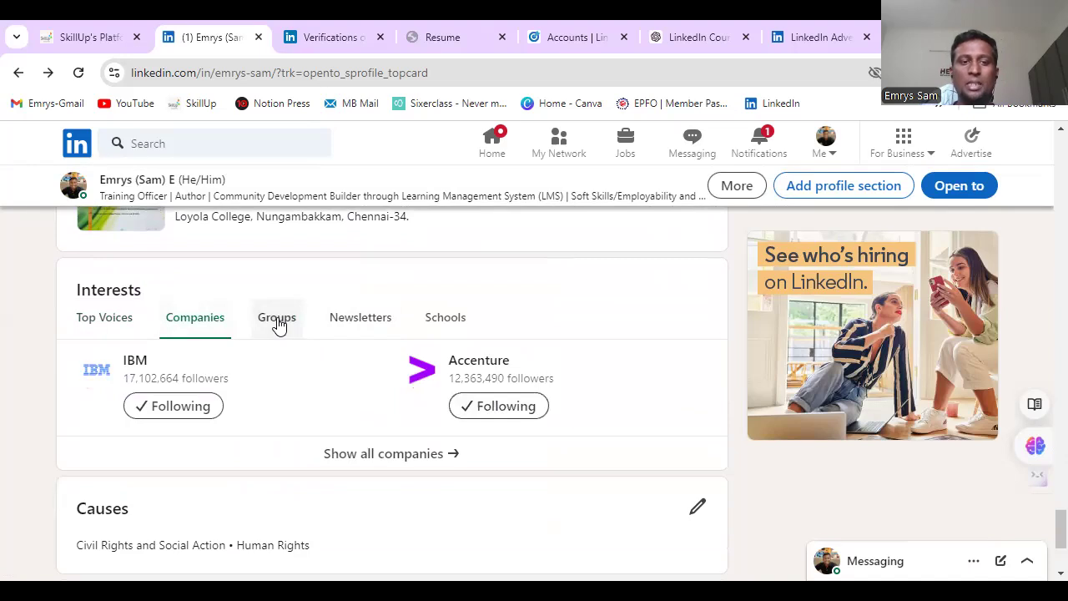
left_click(278, 325)
left_click(357, 321)
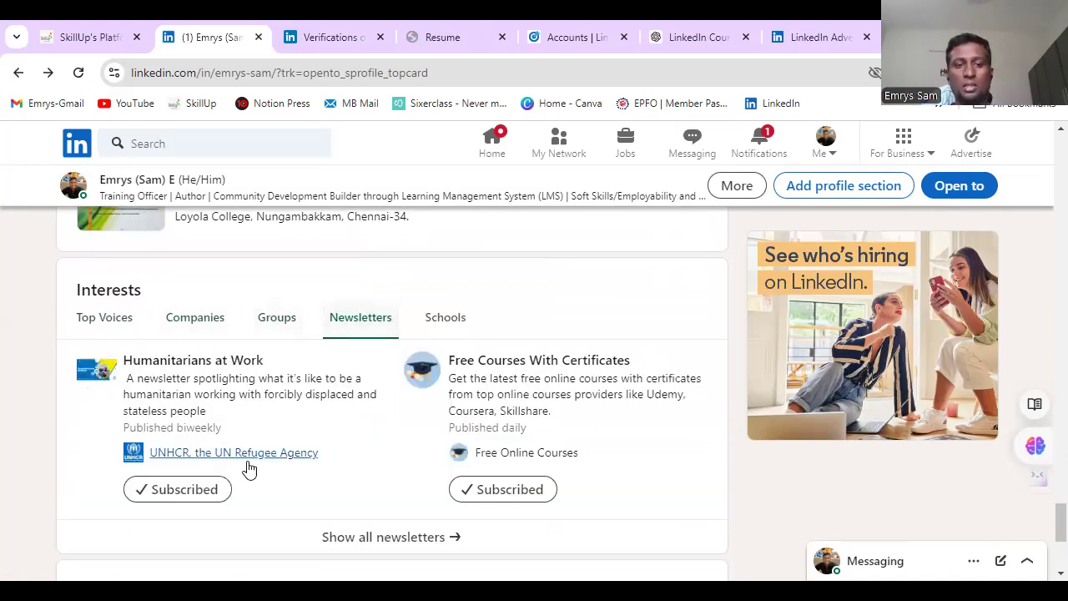
left_click(442, 338)
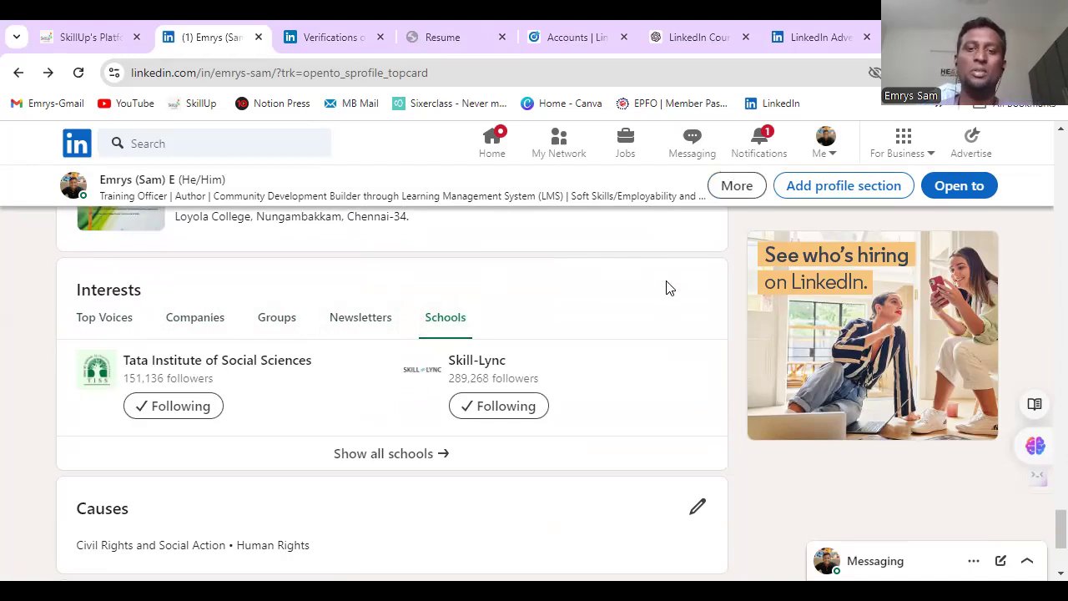
Open the Secretary of SWASS Association media from the profile's honors and awards.
left_click(653, 233)
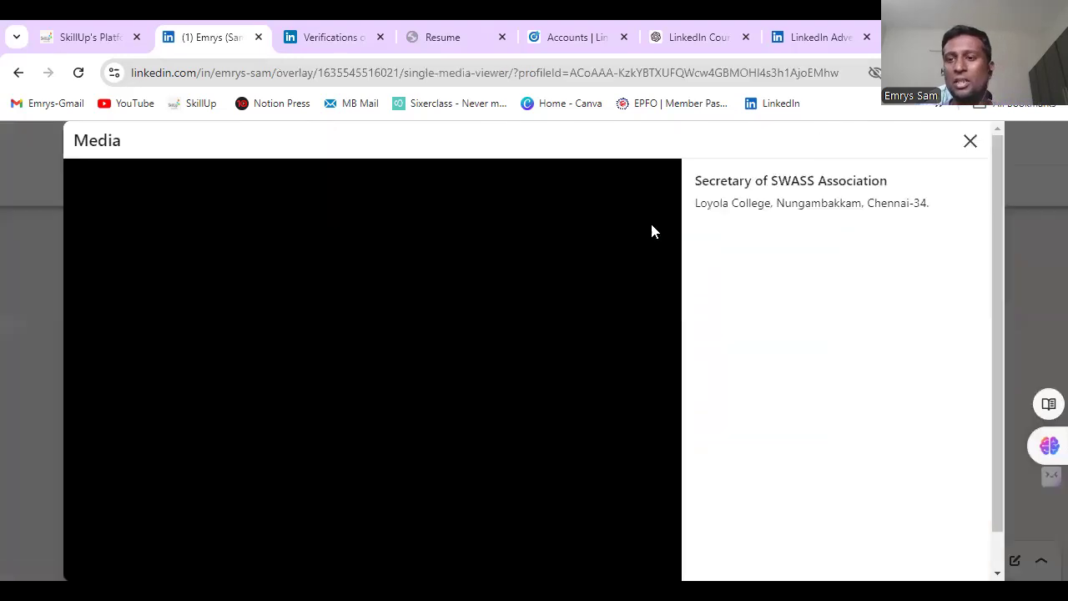